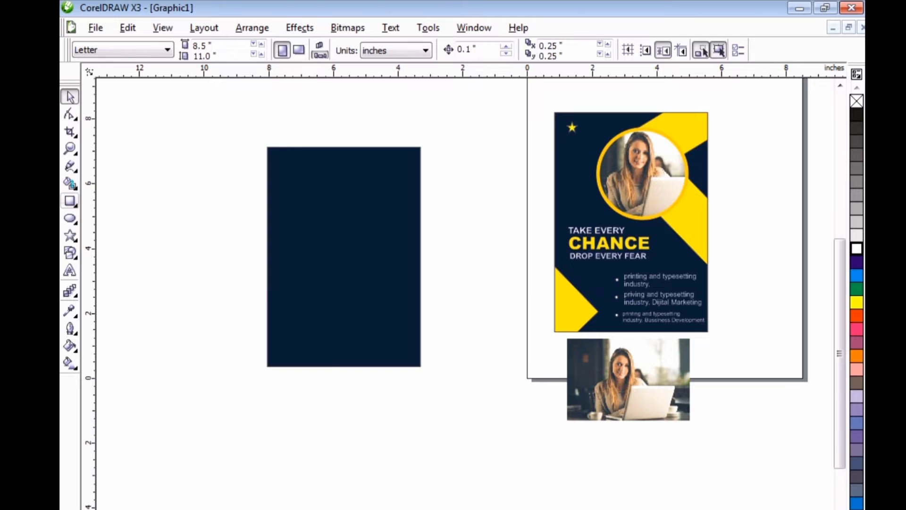
# Draw a rectangle about 1.66 by 4.82 inches to the left of the navy poster background and rotate it about 31.6 degrees.
pyautogui.click(70, 201)
pyautogui.moveTo(145, 235); pyautogui.dragTo(199, 390)
pyautogui.press('space')
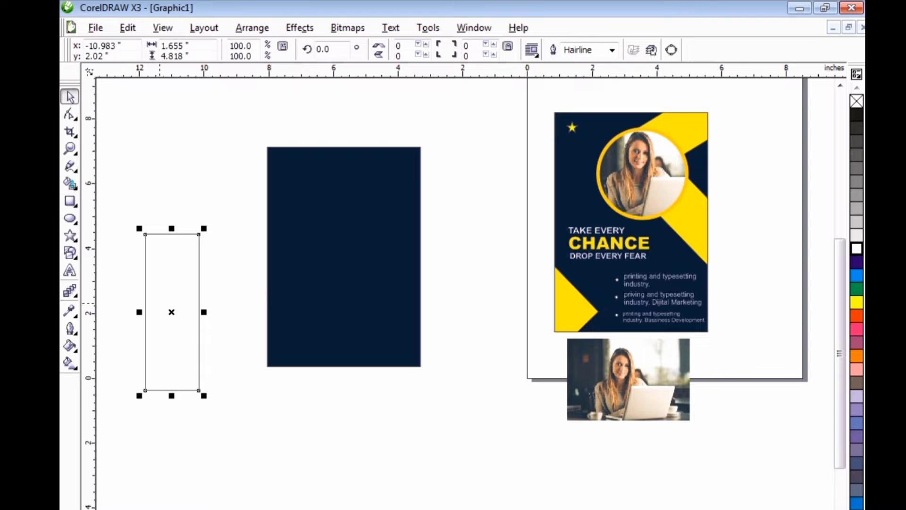
pyautogui.moveTo(171, 312); pyautogui.dragTo(198, 300)
pyautogui.click(199, 300)
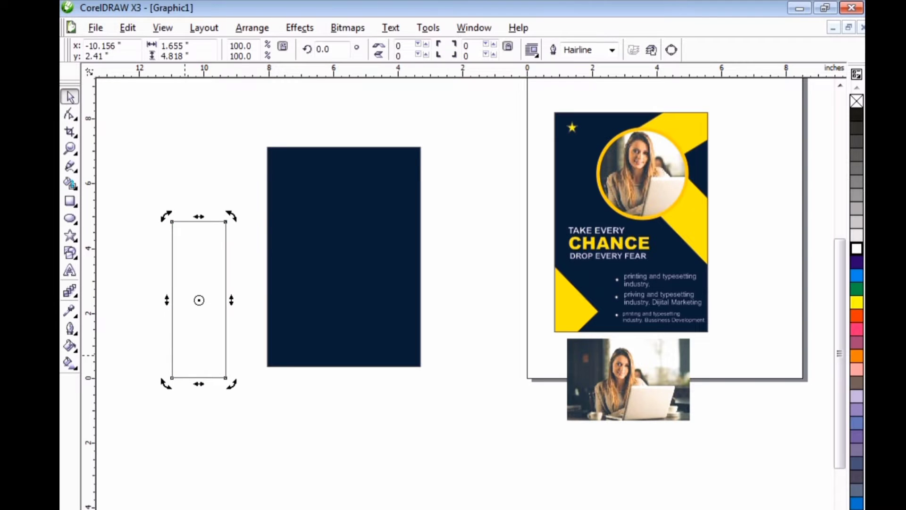
pyautogui.moveTo(166, 385); pyautogui.dragTo(213, 374)
# Place the rotated rectangle inside the navy background as a PowerClip.
pyautogui.click(299, 28)
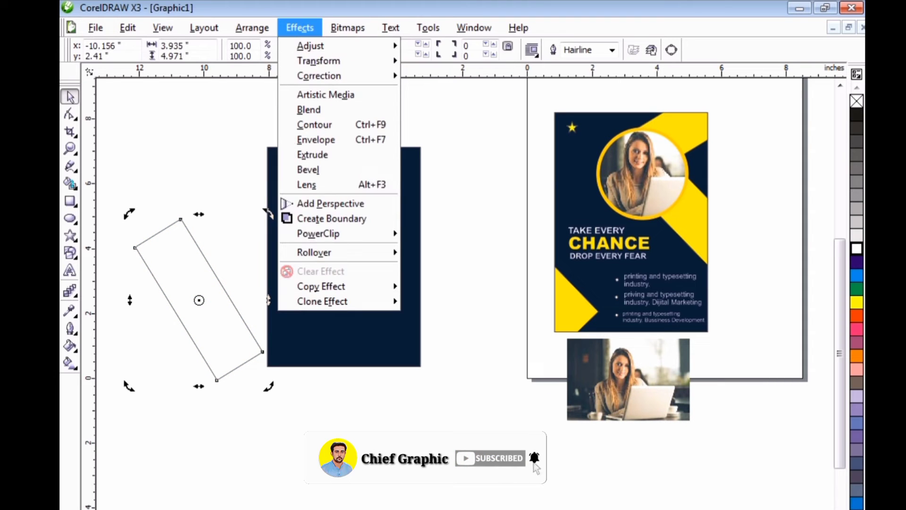
pyautogui.moveTo(321, 233)
pyautogui.click(466, 234)
pyautogui.click(343, 236)
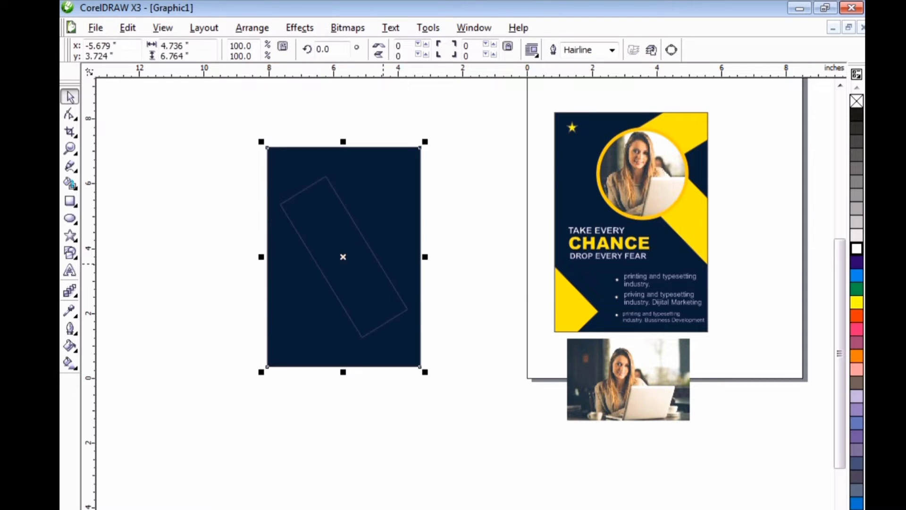
# Edit the PowerClip contents, moving the rectangle across the background's lower-left corner and rotating it to about 38.4 degrees.
pyautogui.rightClick(383, 323)
pyautogui.click(416, 24)
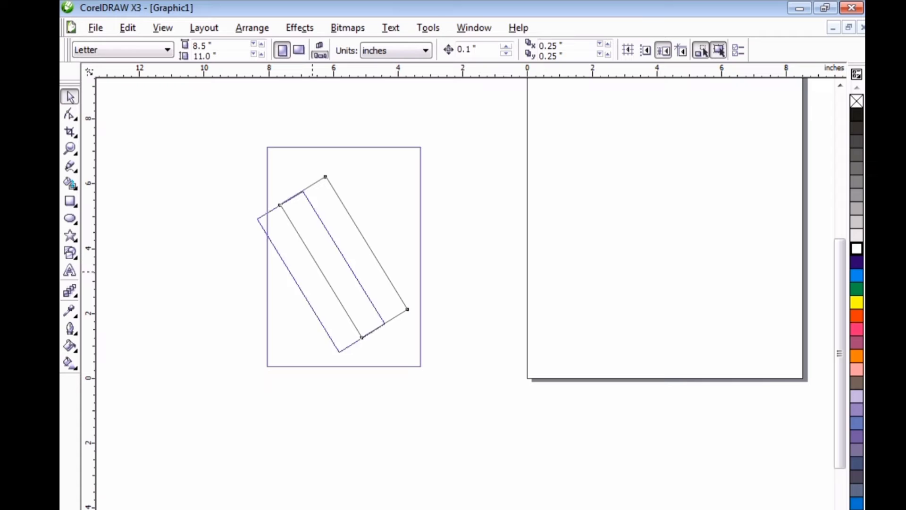
pyautogui.moveTo(313, 271); pyautogui.dragTo(260, 301)
pyautogui.click(217, 247)
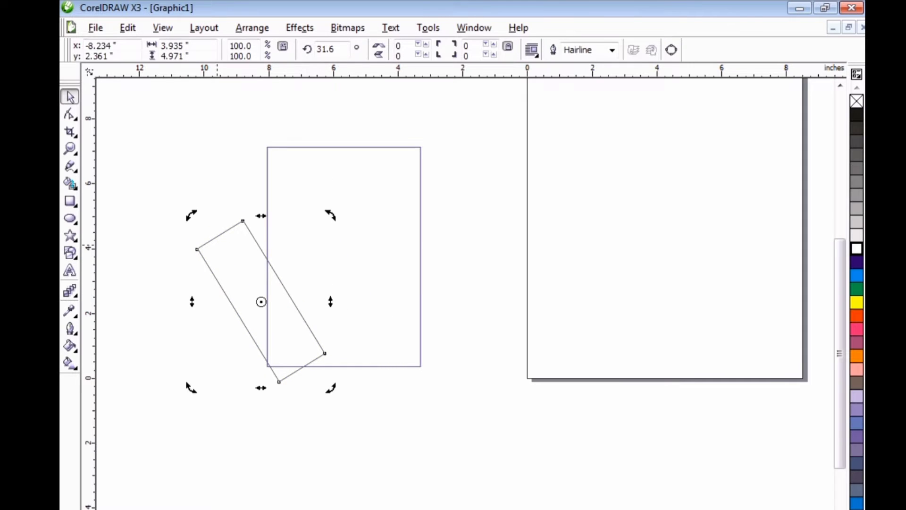
pyautogui.moveTo(190, 219); pyautogui.dragTo(180, 228)
pyautogui.click(244, 276)
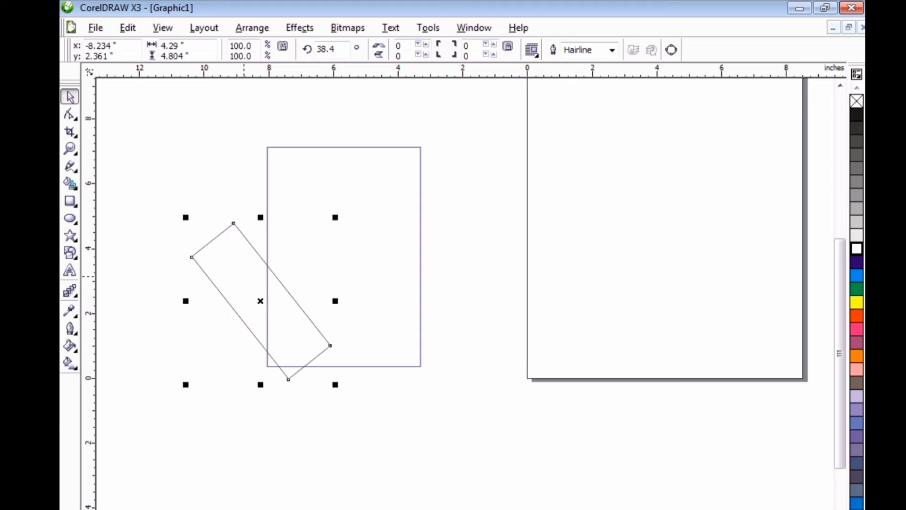
pyautogui.moveTo(244, 276); pyautogui.dragTo(236, 279)
pyautogui.rightClick(236, 279)
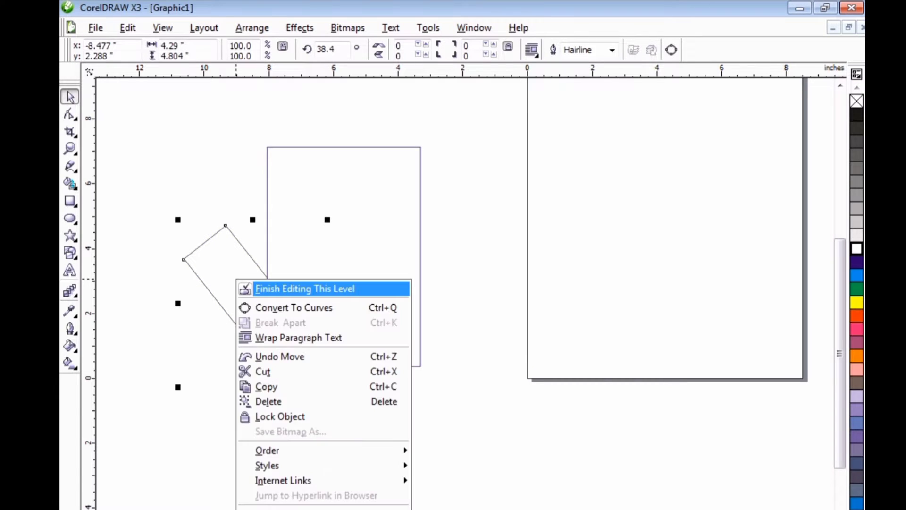
pyautogui.click(106, 303)
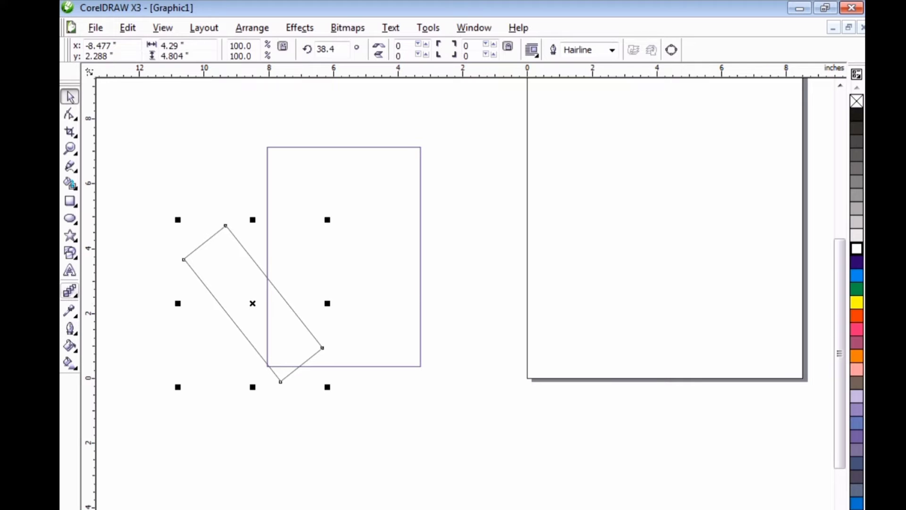
# Fill the clipped rectangle with yellow PANTONE 109 C from the solid coated palette and finish editing the PowerClip contents.
pyautogui.click(70, 346)
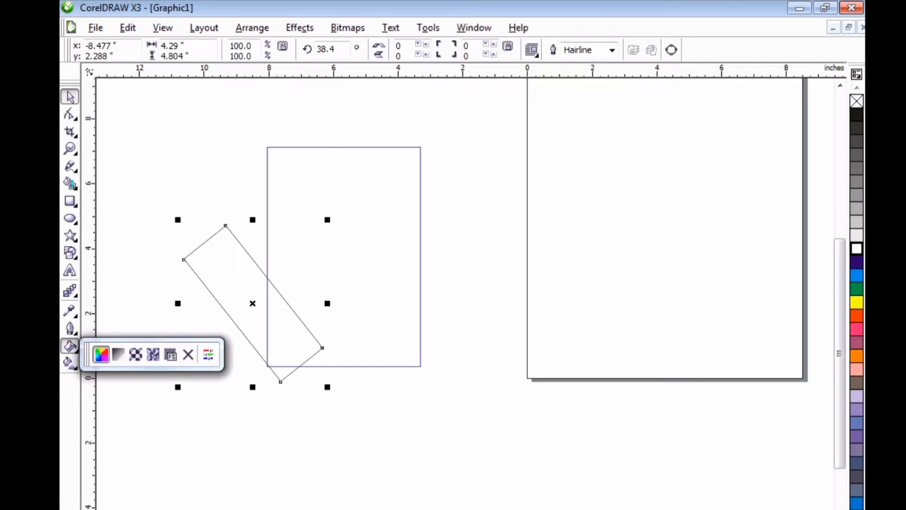
pyautogui.click(101, 354)
pyautogui.click(428, 172)
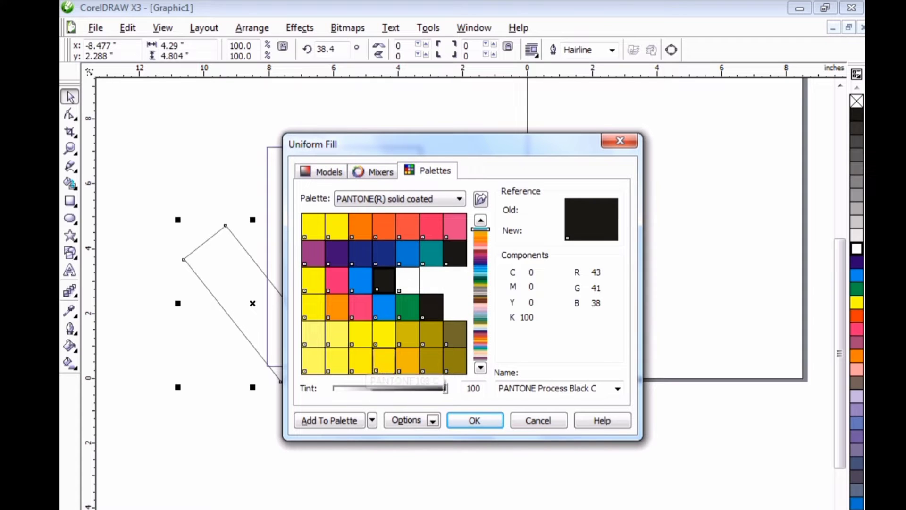
pyautogui.click(384, 361)
pyautogui.press('Return')
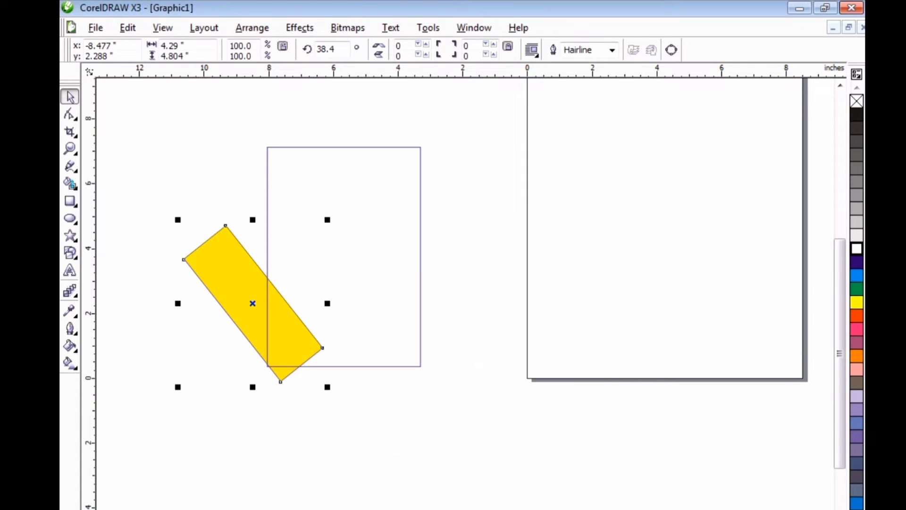
pyautogui.rightClick(226, 258)
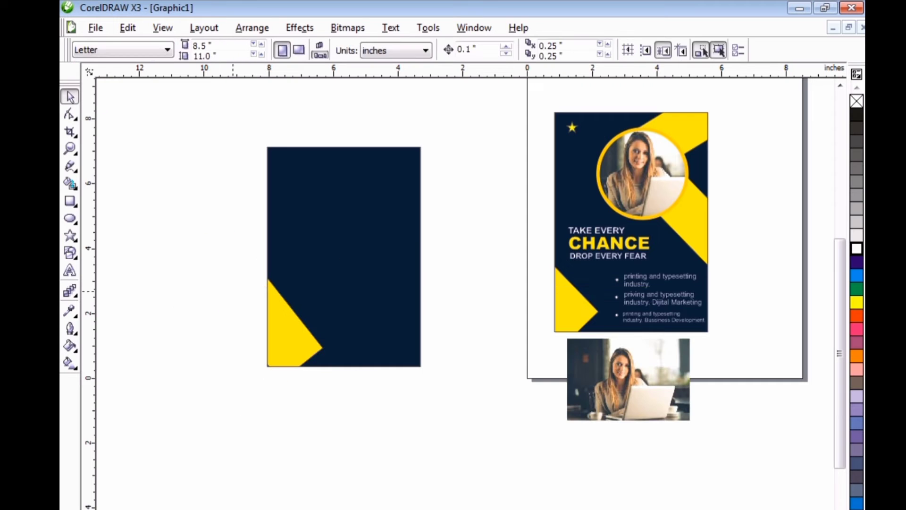
# Reopen the PowerClip contents, shift the yellow bar slightly down-left, rotate it to about 44.5 degrees and finish editing.
pyautogui.rightClick(287, 324)
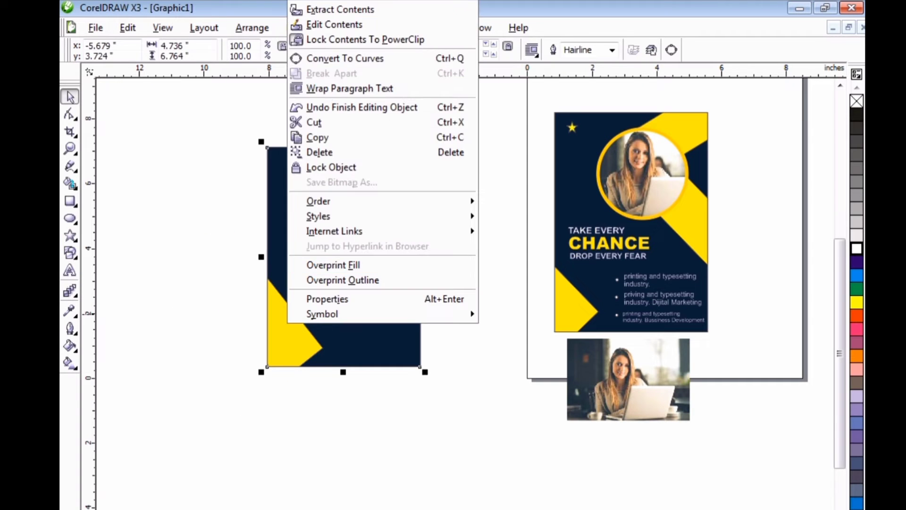
pyautogui.click(334, 24)
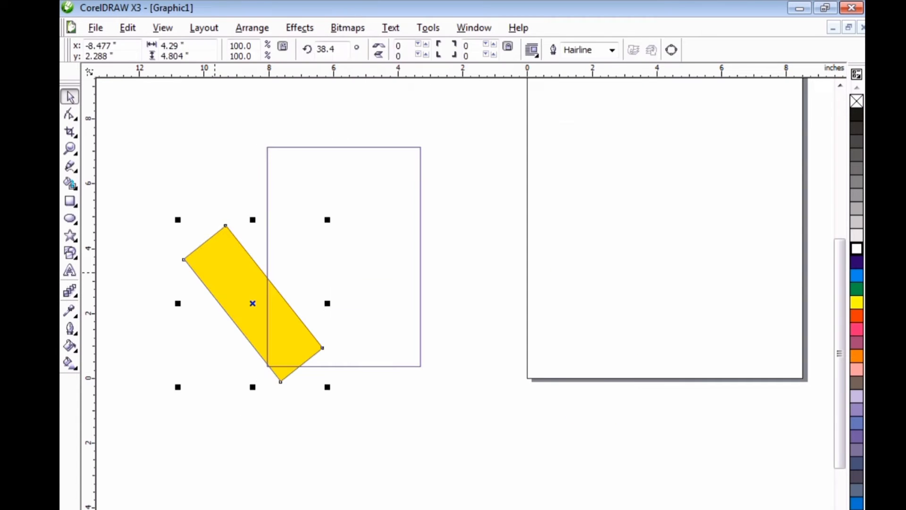
pyautogui.moveTo(213, 276); pyautogui.dragTo(210, 274)
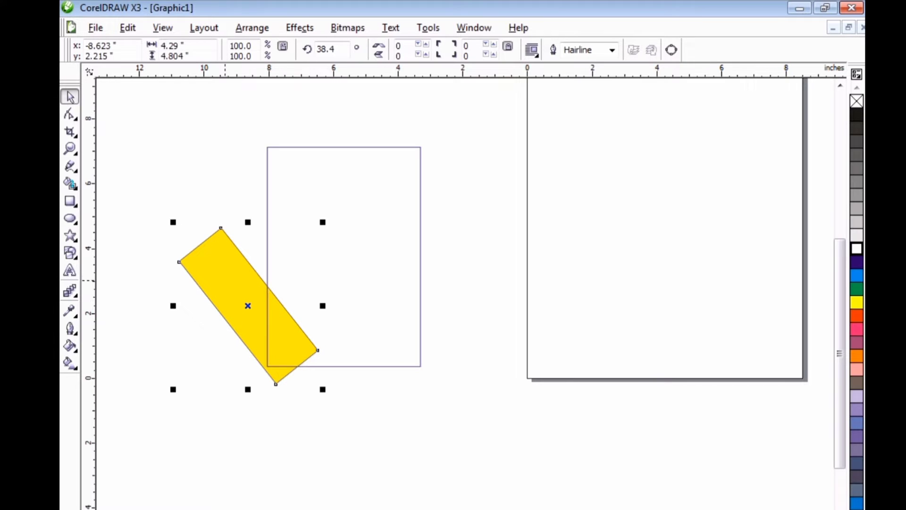
pyautogui.click(219, 279)
pyautogui.moveTo(173, 222); pyautogui.dragTo(166, 229)
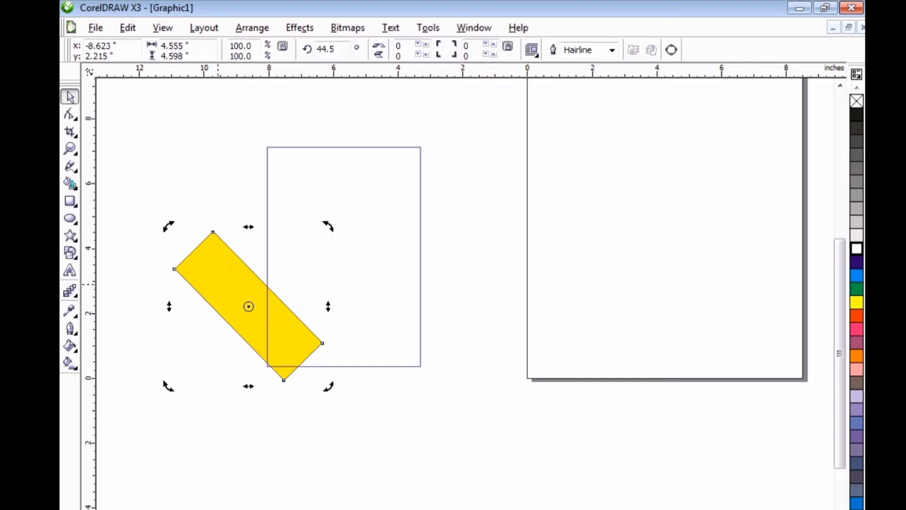
pyautogui.rightClick(217, 286)
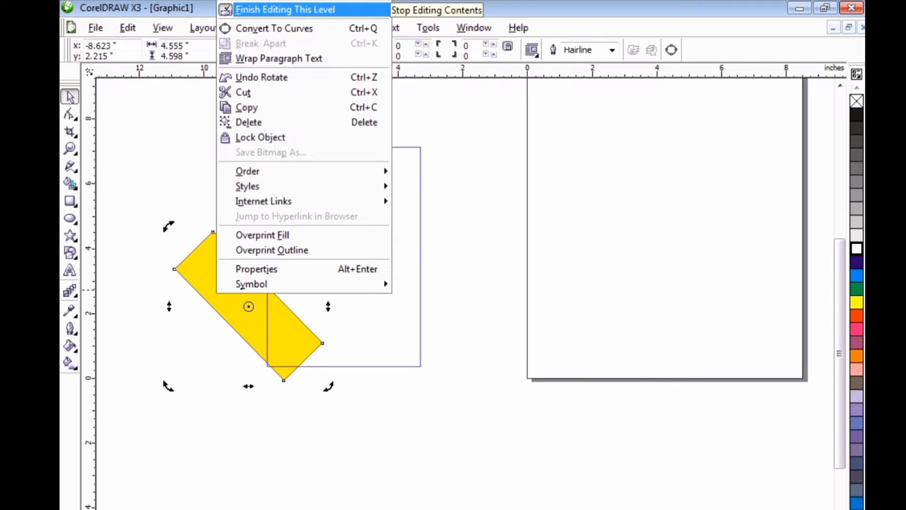
pyautogui.click(283, 9)
pyautogui.rightClick(268, 301)
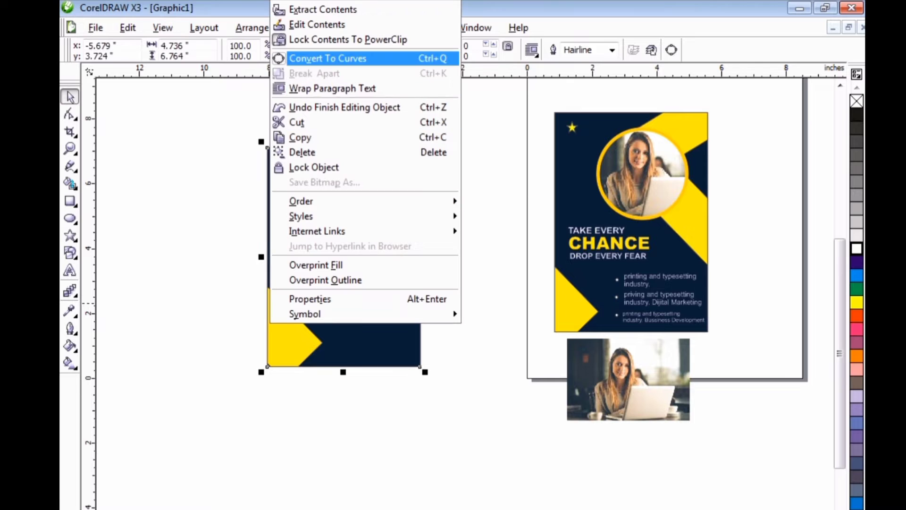
pyautogui.press('Escape')
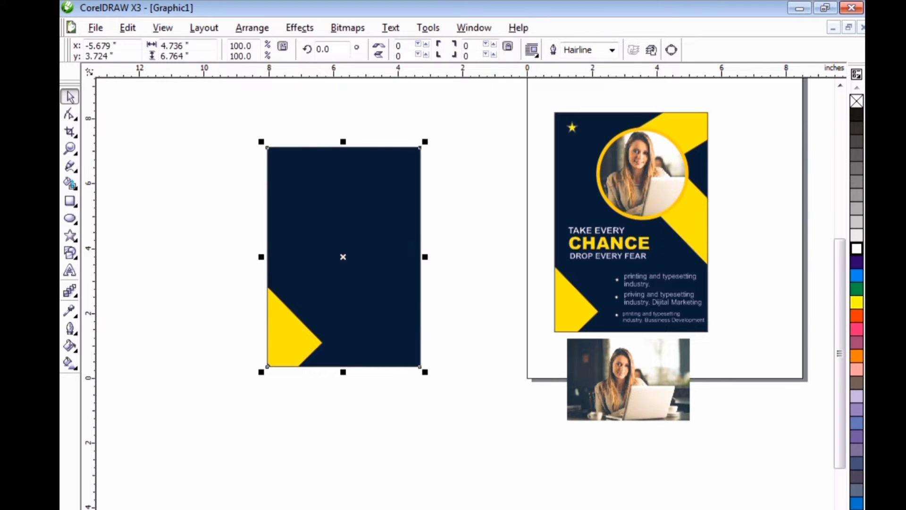
# Draw a second rectangle about 1.56 by 6.55 inches and move it onto the navy background.
pyautogui.click(70, 201)
pyautogui.moveTo(161, 202); pyautogui.dragTo(211, 414)
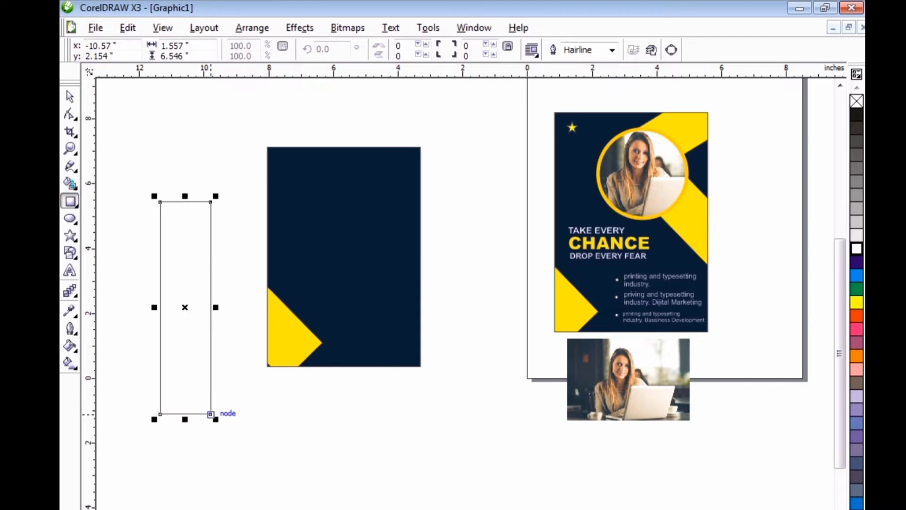
pyautogui.press('space')
pyautogui.moveTo(185, 307); pyautogui.dragTo(328, 293)
pyautogui.rightClick(348, 258)
pyautogui.press('Escape')
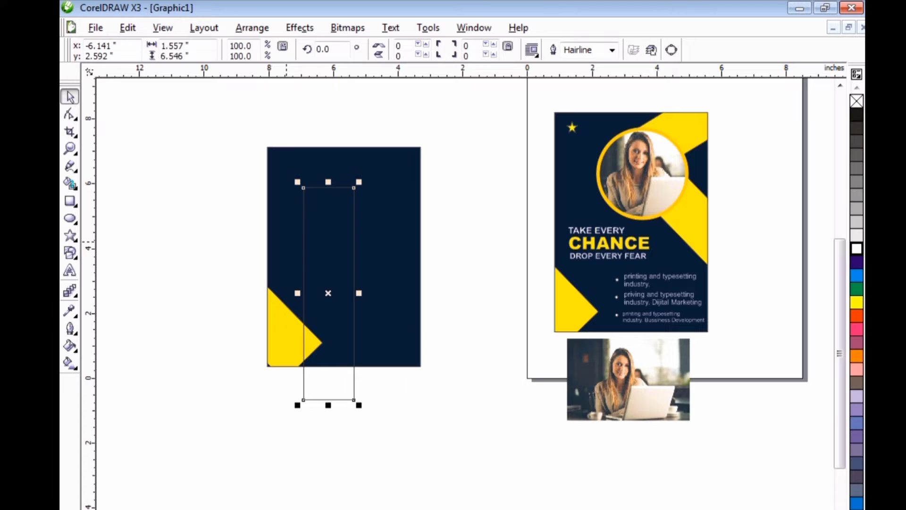
# PowerClip the second, upright rectangle into the navy background.
pyautogui.click(299, 28)
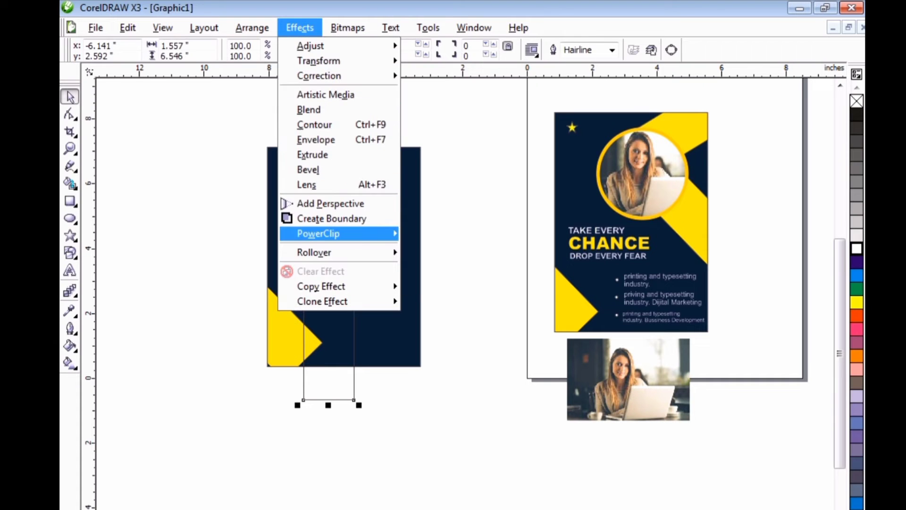
pyautogui.moveTo(319, 233)
pyautogui.click(468, 236)
pyautogui.click(338, 239)
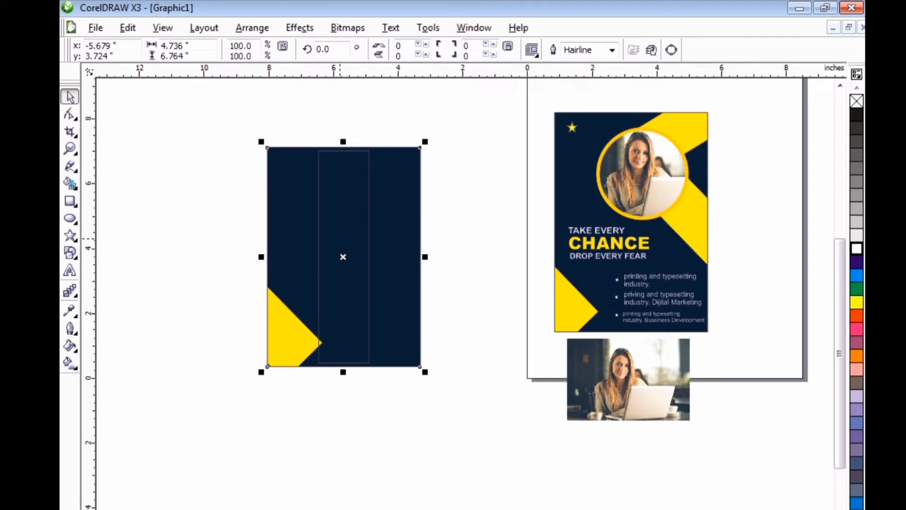
# Edit the PowerClip contents, moving the unfilled rectangle up and right and rotating it to about 225.5 degrees, roughly parallel to the yellow bar.
pyautogui.click(338, 239)
pyautogui.rightClick(337, 238)
pyautogui.click(364, 261)
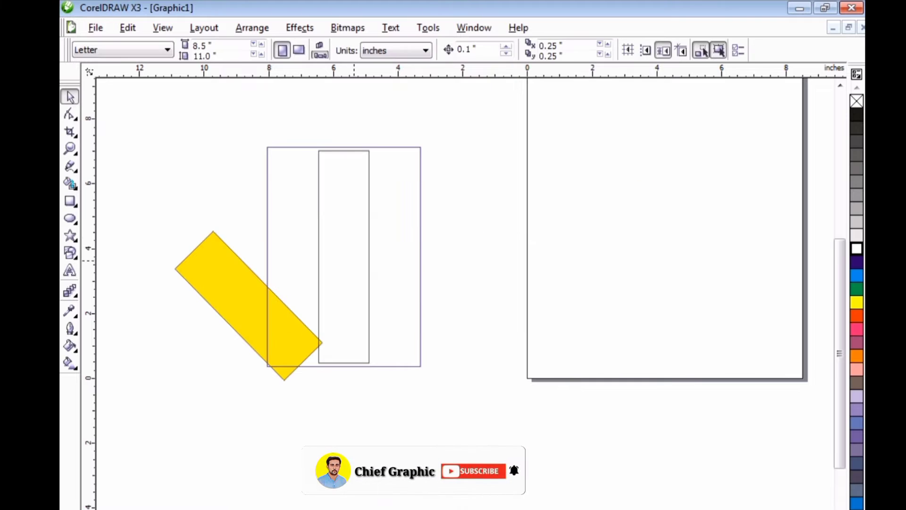
pyautogui.moveTo(342, 247); pyautogui.dragTo(370, 232)
pyautogui.click(370, 231)
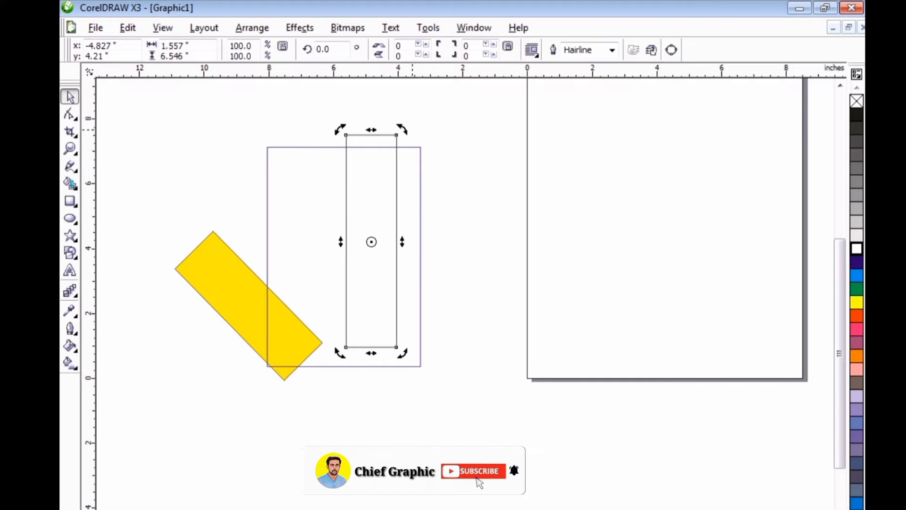
pyautogui.moveTo(401, 134); pyautogui.dragTo(408, 306)
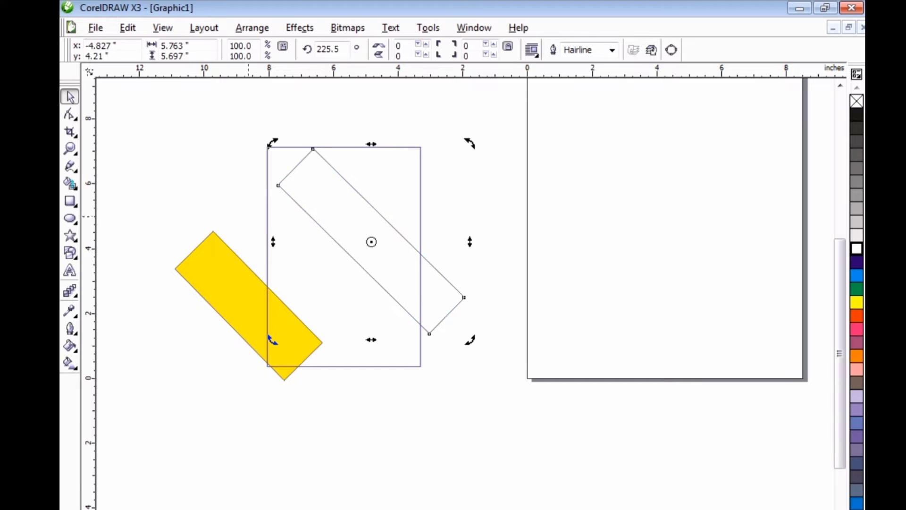
# Position the unfilled diagonal bar across the background's right edge and scale it down to about 95.6 percent.
pyautogui.click(316, 206)
pyautogui.moveTo(316, 206); pyautogui.dragTo(357, 223)
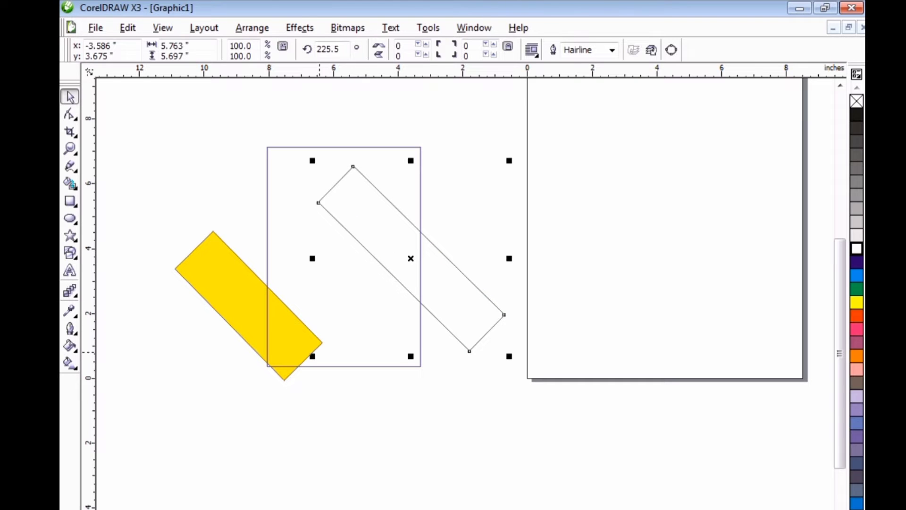
pyautogui.moveTo(313, 355); pyautogui.dragTo(320, 348)
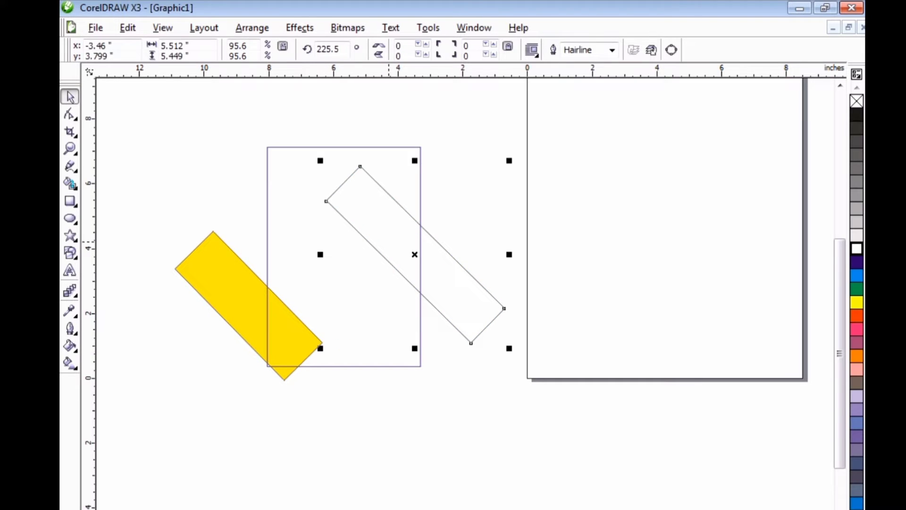
pyautogui.moveTo(389, 242); pyautogui.dragTo(393, 255)
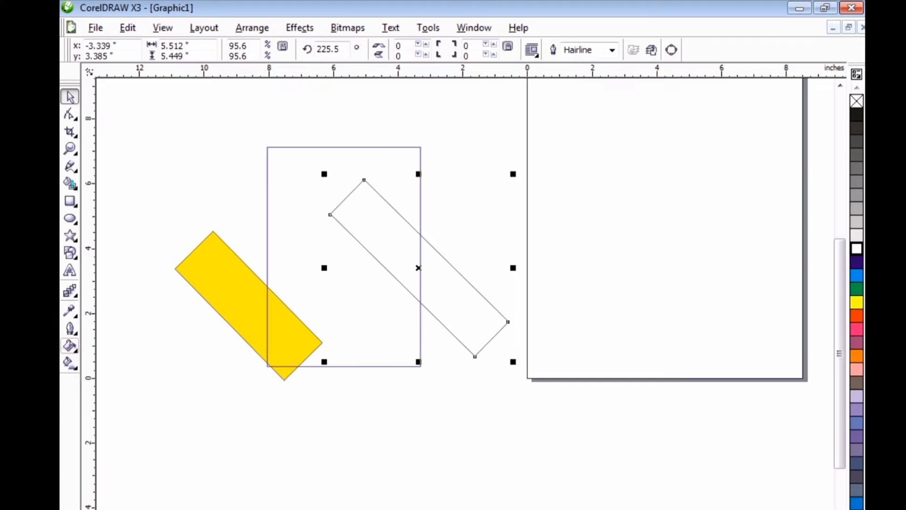
# Fill the second diagonal bar with PANTONE 109 C yellow and finish editing the PowerClip contents.
pyautogui.click(70, 346)
pyautogui.click(101, 353)
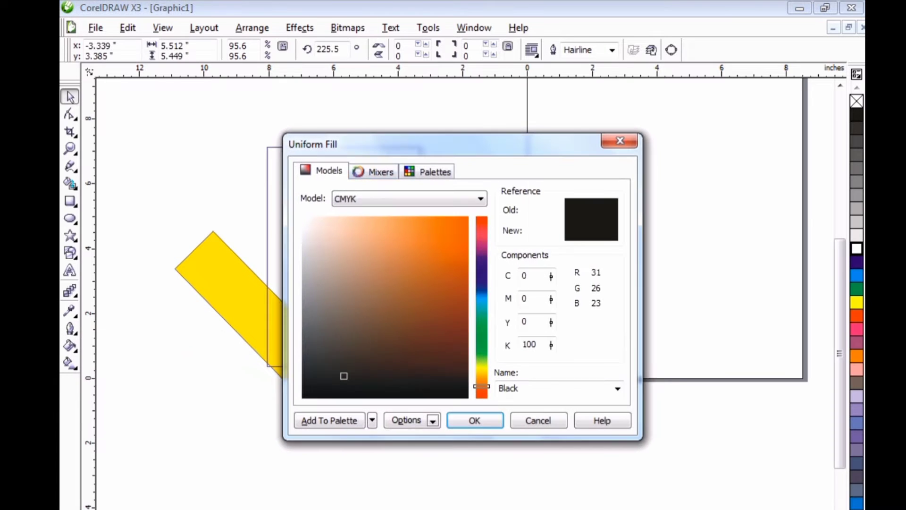
pyautogui.click(427, 170)
pyautogui.click(385, 360)
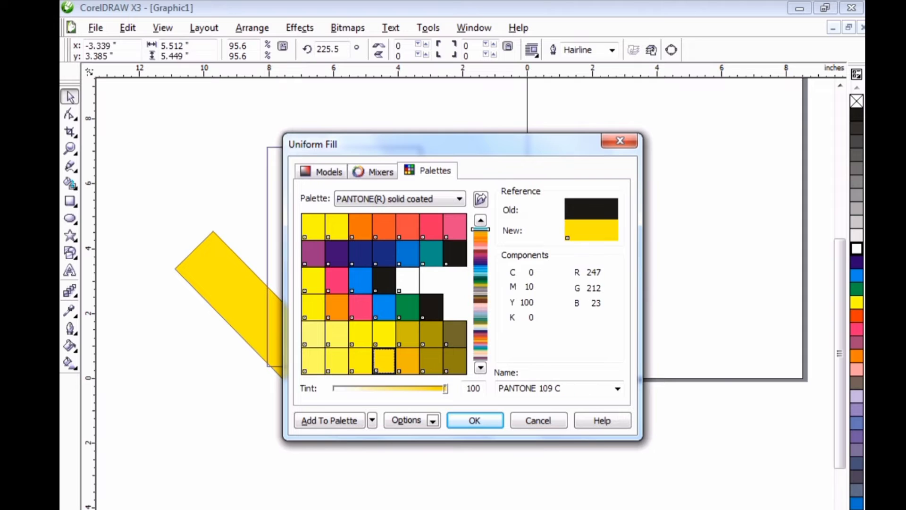
pyautogui.click(475, 420)
pyautogui.rightClick(381, 308)
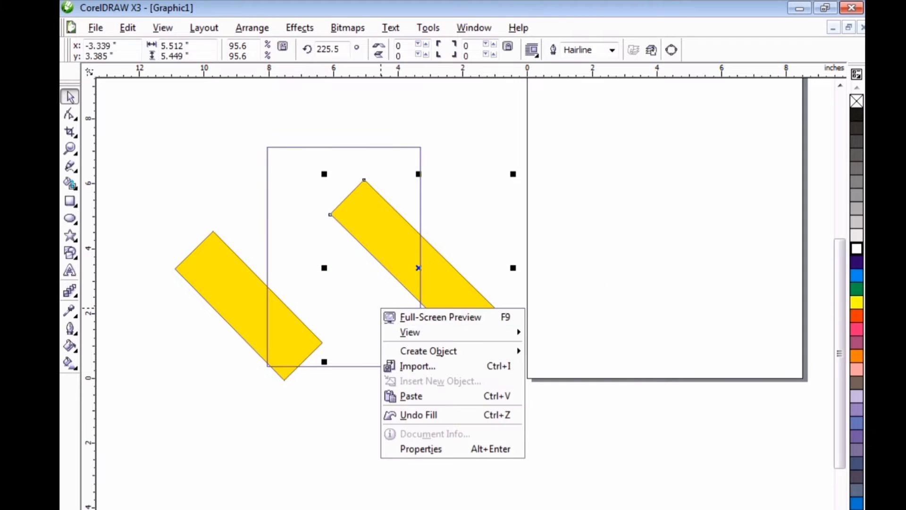
pyautogui.rightClick(403, 252)
pyautogui.click(427, 261)
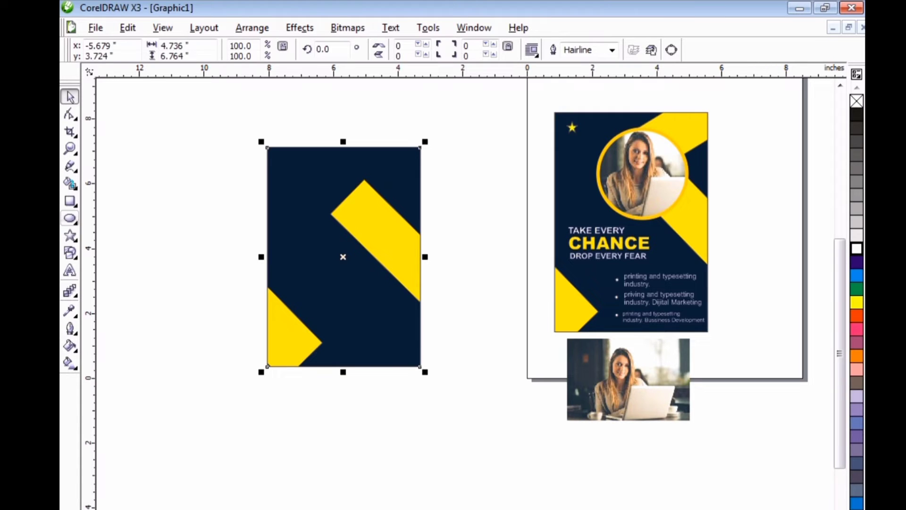
# Draw a third upright rectangle about 1.51 by 6.42 inches to the left of the navy background.
pyautogui.click(70, 201)
pyautogui.moveTo(149, 219)
pyautogui.mouseDown()
pyautogui.moveTo(208, 441)
pyautogui.moveTo(198, 427)
pyautogui.mouseUp()
pyautogui.press('space')
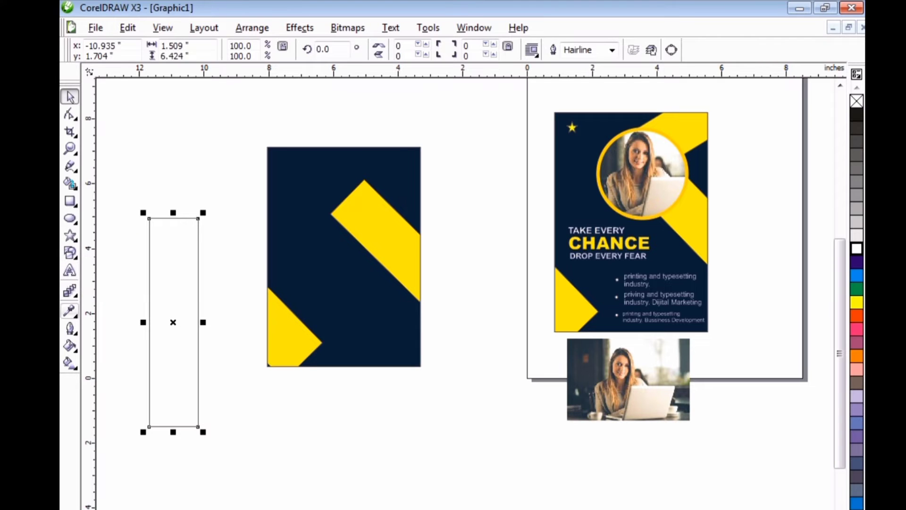
# PowerClip the third rectangle inside the navy background and open the container's contents for editing.
pyautogui.click(299, 28)
pyautogui.moveTo(312, 235)
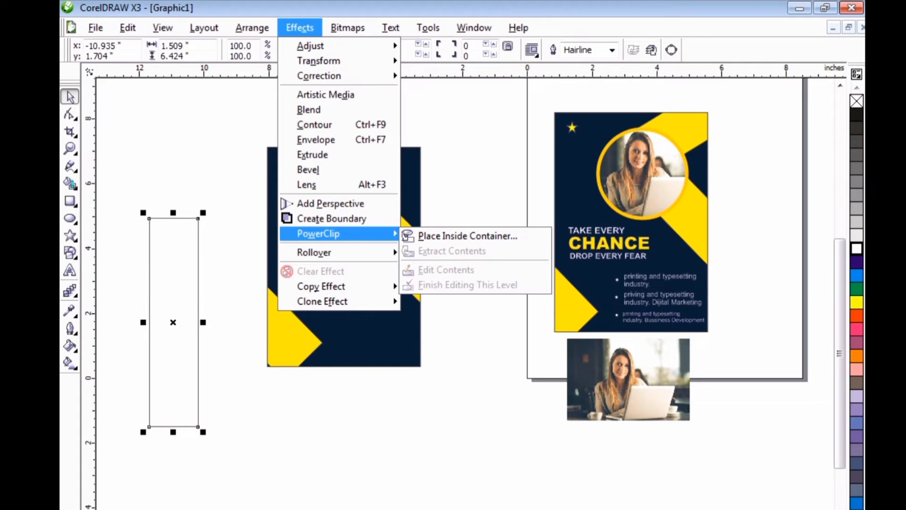
pyautogui.click(458, 235)
pyautogui.click(336, 199)
pyautogui.rightClick(336, 199)
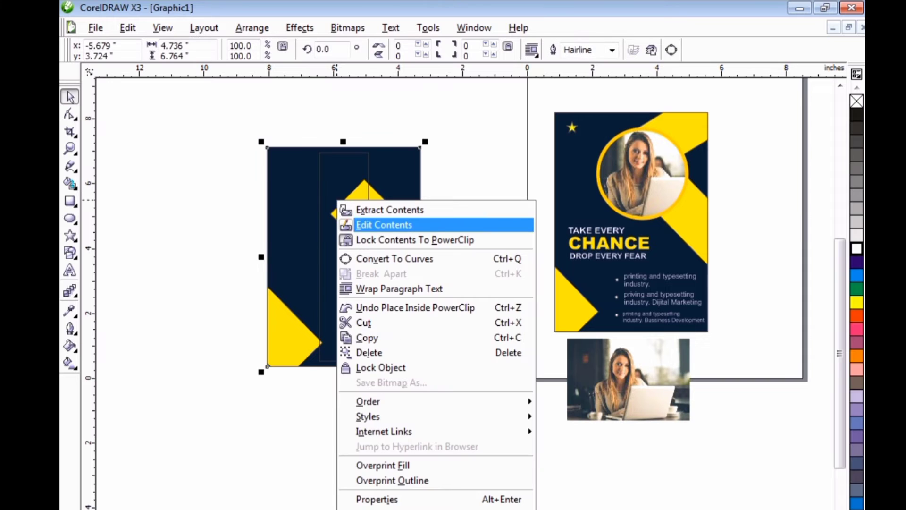
pyautogui.click(425, 224)
# Rotate the unfilled rectangle to about 317.6 degrees and move it across the background's upper-right corner, meeting the upper end of the right bar.
pyautogui.click(370, 258)
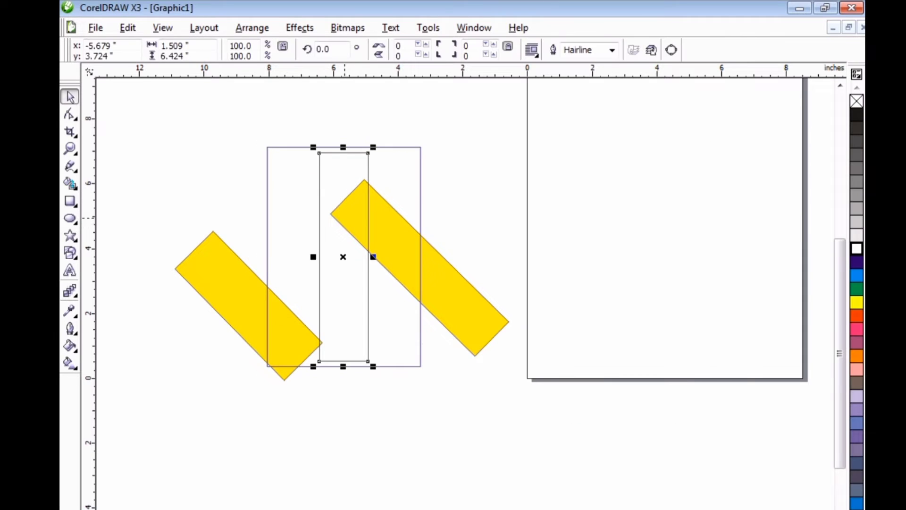
pyautogui.click(374, 257)
pyautogui.moveTo(375, 147); pyautogui.dragTo(407, 216)
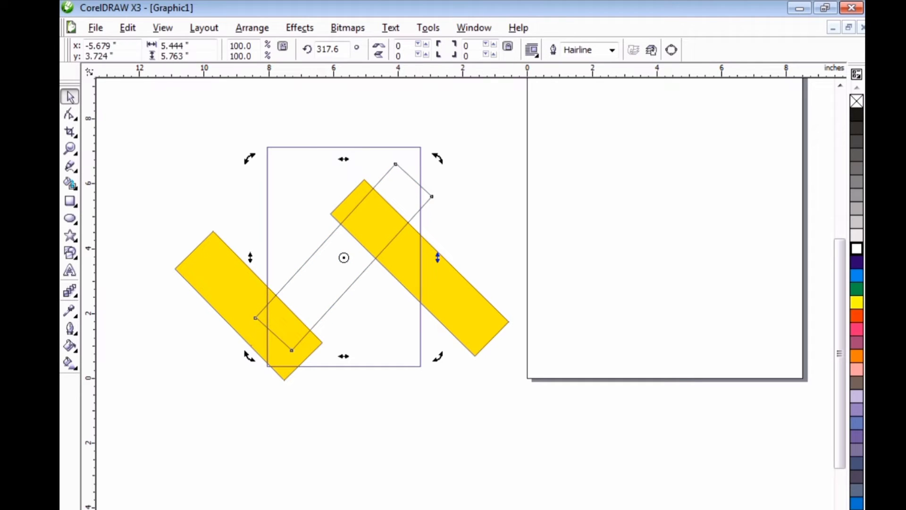
pyautogui.click(409, 250)
pyautogui.moveTo(312, 290); pyautogui.dragTo(376, 180)
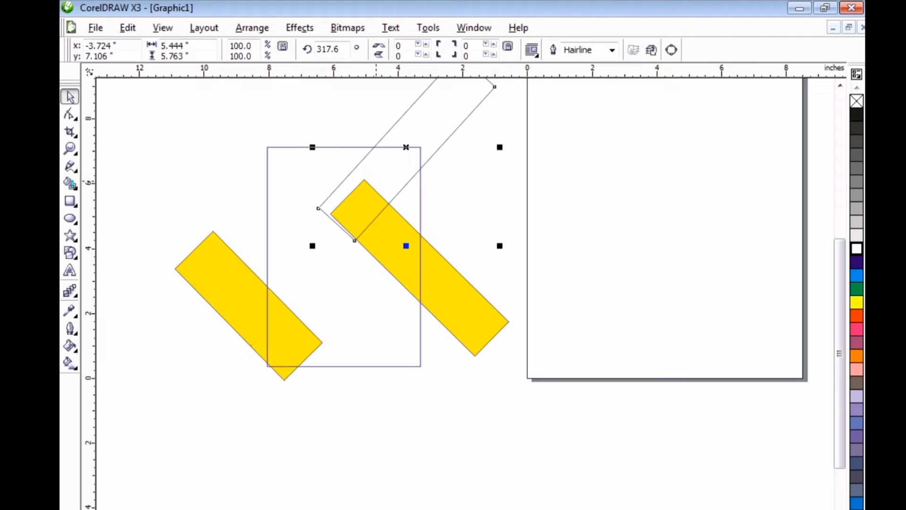
pyautogui.rightClick(376, 182)
pyautogui.press('Escape')
# Fill the third diagonal bar with PANTONE 109 C yellow and finish editing the PowerClip contents.
pyautogui.click(69, 345)
pyautogui.click(100, 354)
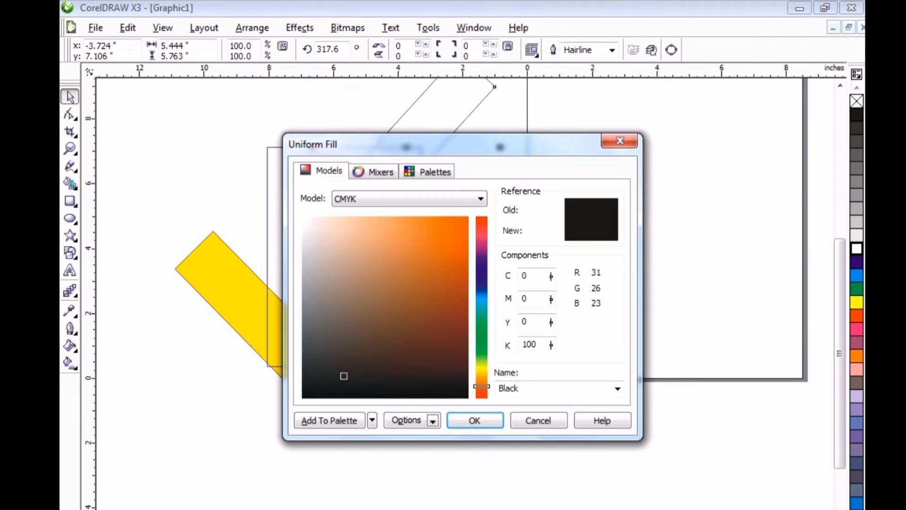
pyautogui.click(428, 172)
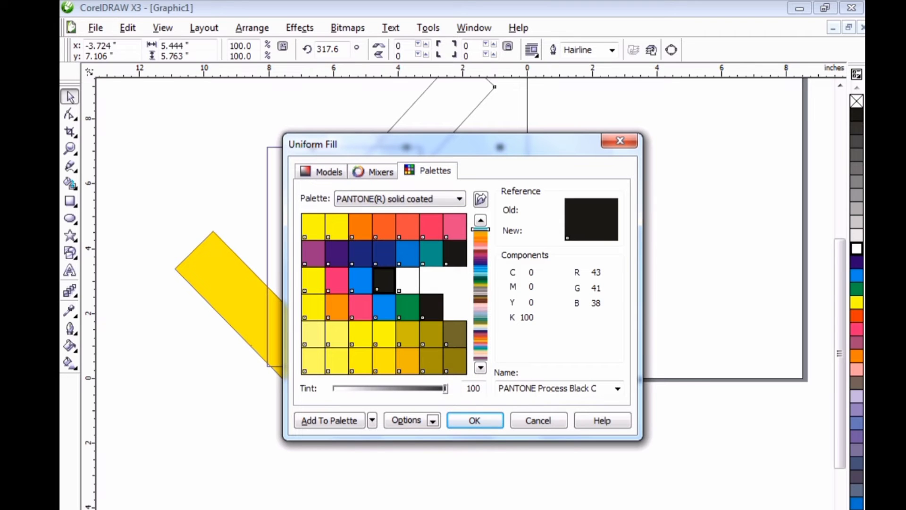
pyautogui.click(384, 361)
pyautogui.click(474, 420)
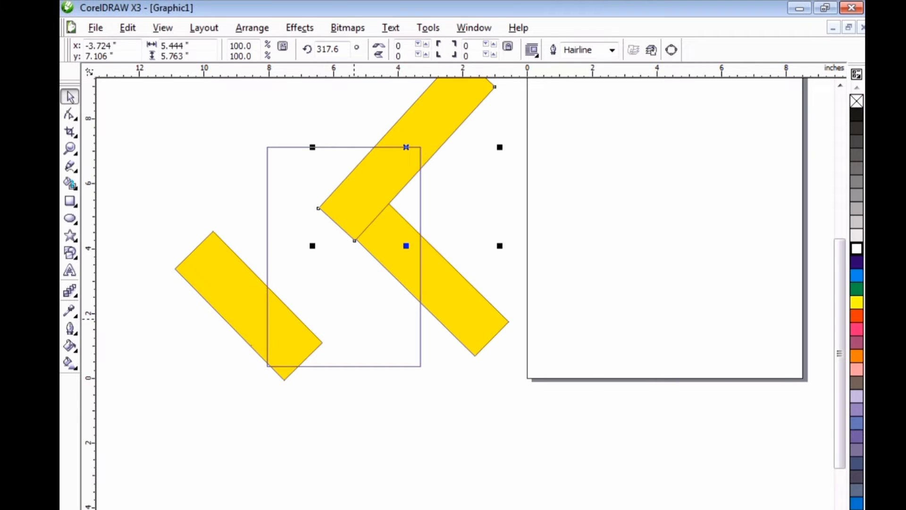
pyautogui.rightClick(354, 317)
pyautogui.press('Escape')
pyautogui.rightClick(383, 236)
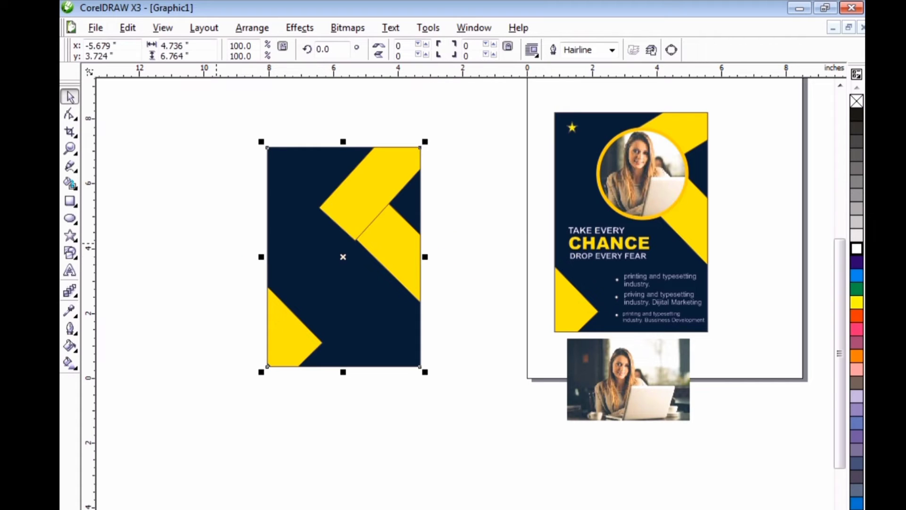
pyautogui.click(216, 243)
pyautogui.rightClick(216, 244)
pyautogui.click(183, 228)
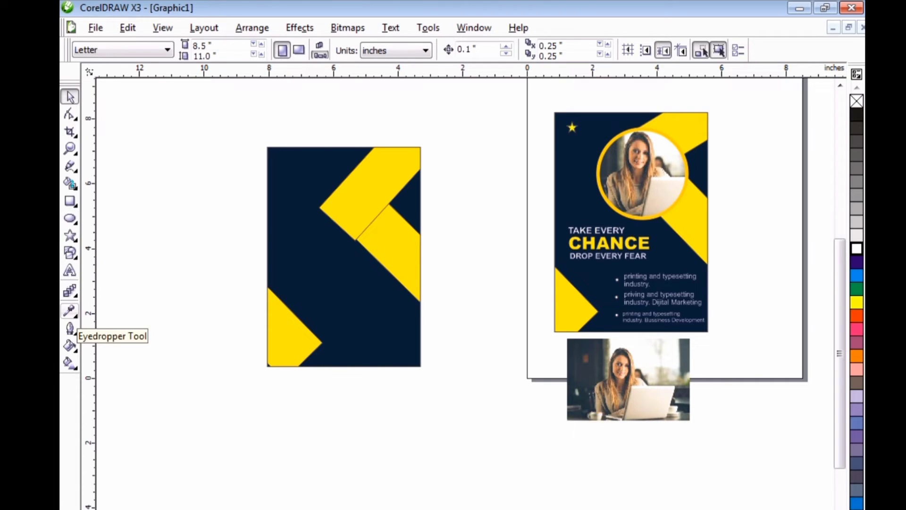
# Draw a circle about 2.85 inches in diameter and place it over the junction of the two upper yellow bars.
pyautogui.click(70, 218)
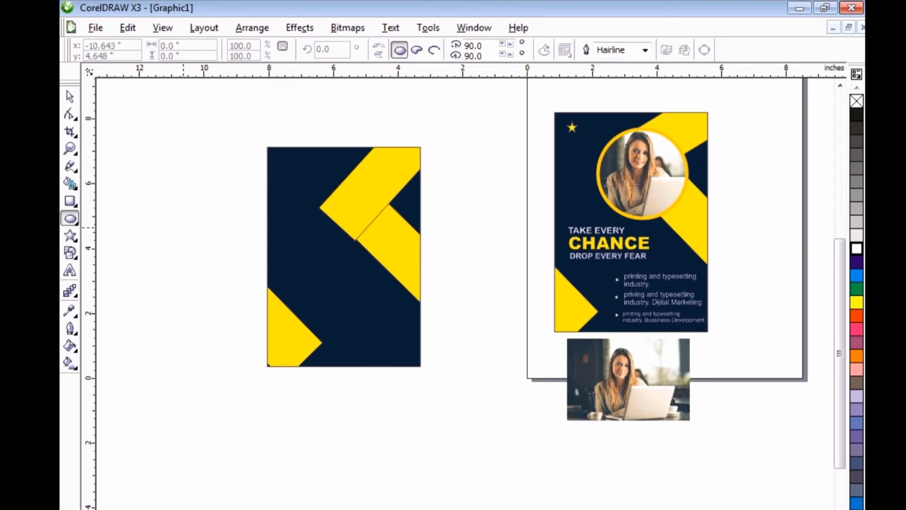
pyautogui.moveTo(183, 227); pyautogui.dragTo(268, 319)
pyautogui.press('space')
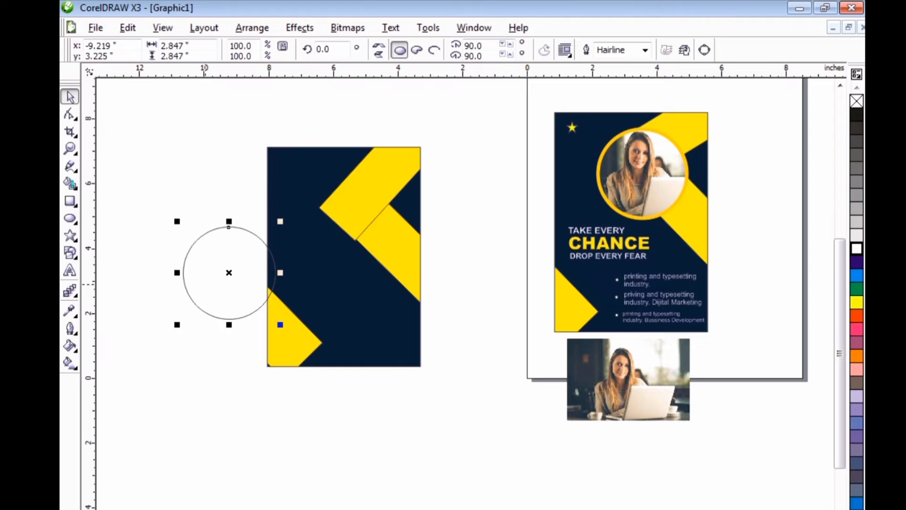
pyautogui.moveTo(229, 273); pyautogui.dragTo(347, 214)
# PowerClip the photo of the woman with the laptop inside the circle and open its contents for editing.
pyautogui.click(627, 378)
pyautogui.click(300, 28)
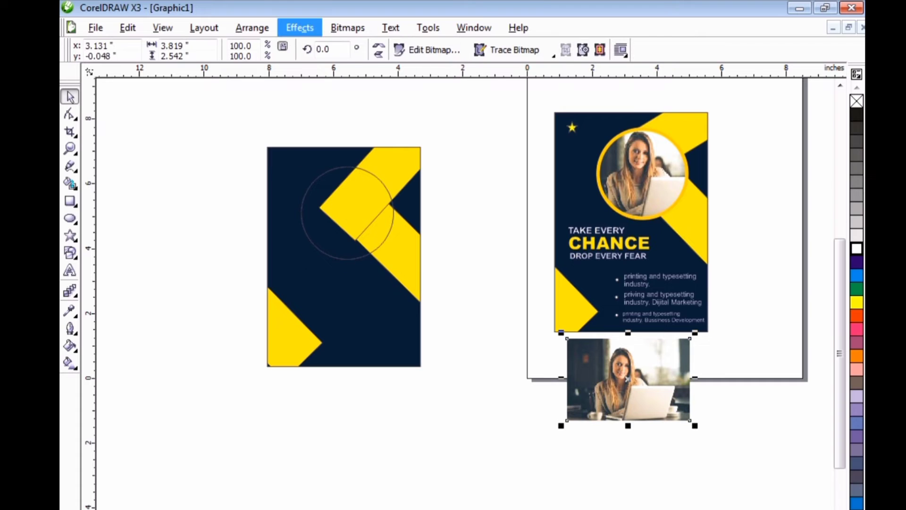
pyautogui.moveTo(358, 233)
pyautogui.click(453, 234)
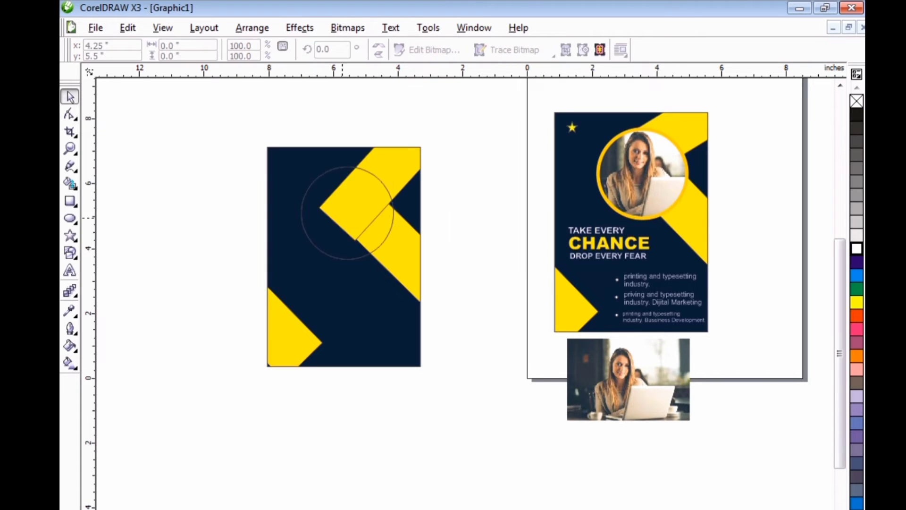
pyautogui.click(340, 203)
pyautogui.rightClick(333, 211)
pyautogui.click(378, 235)
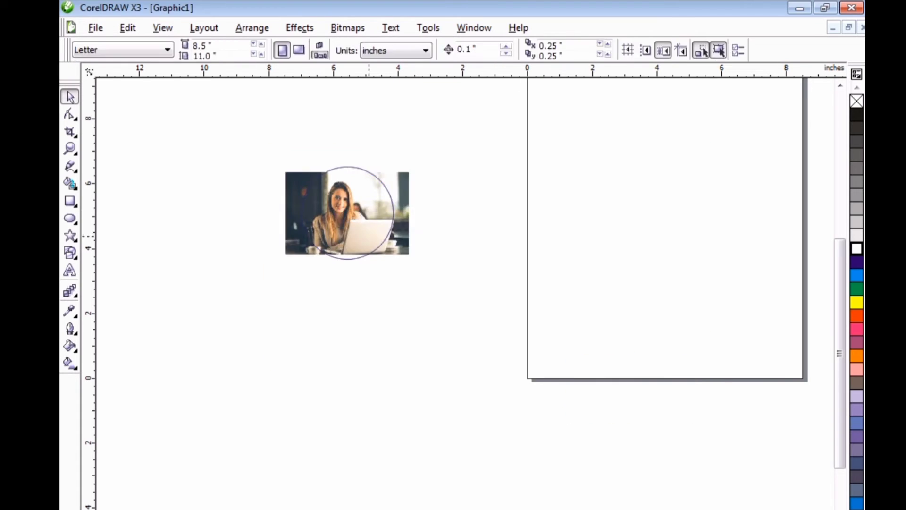
# Enlarge the photo to about 128.7 percent, shift it so the woman sits within the circle, and finish editing the contents.
pyautogui.click(363, 217)
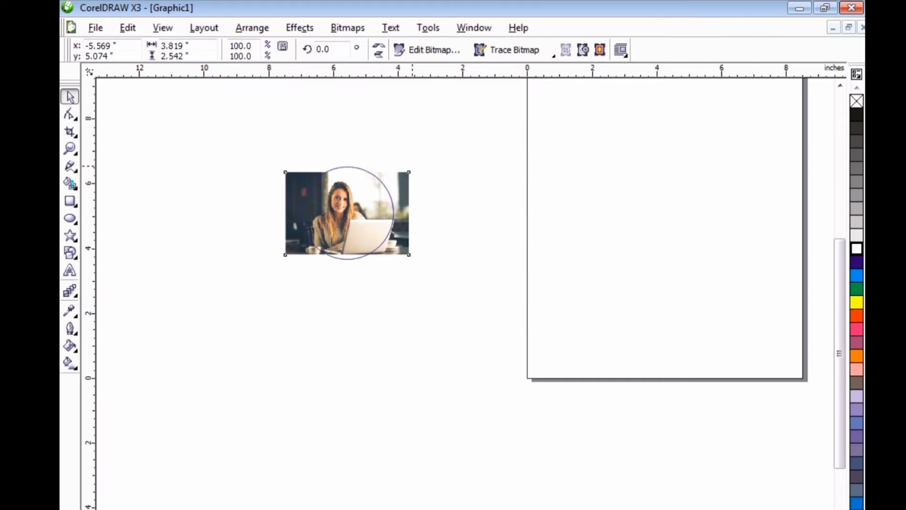
pyautogui.moveTo(409, 171); pyautogui.dragTo(445, 148)
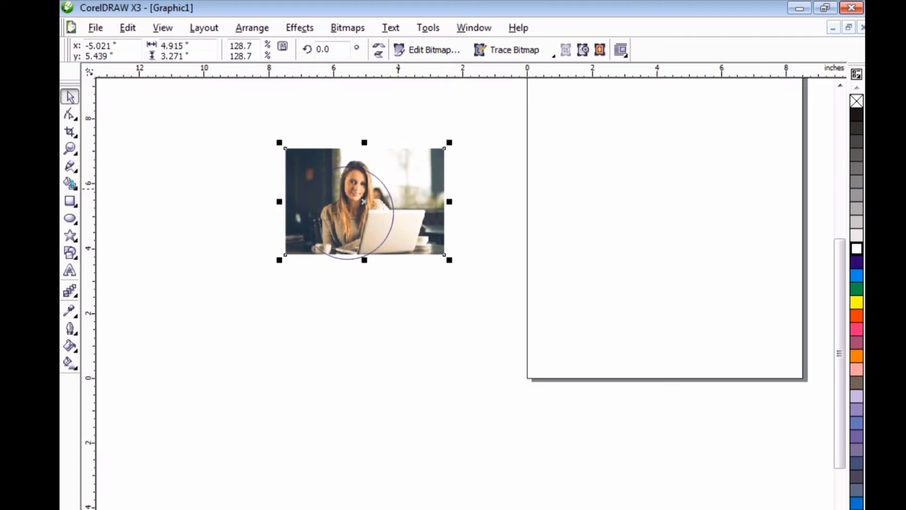
pyautogui.moveTo(363, 201); pyautogui.dragTo(357, 216)
pyautogui.rightClick(357, 216)
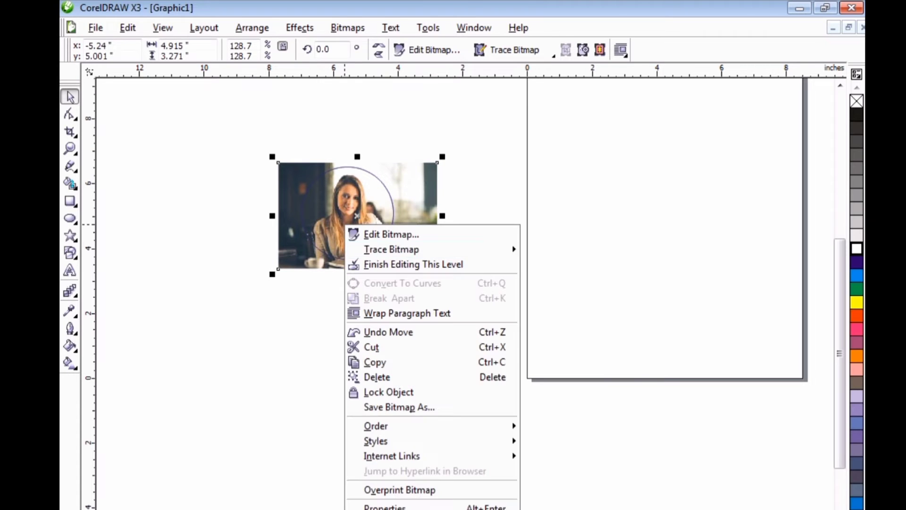
pyautogui.click(357, 258)
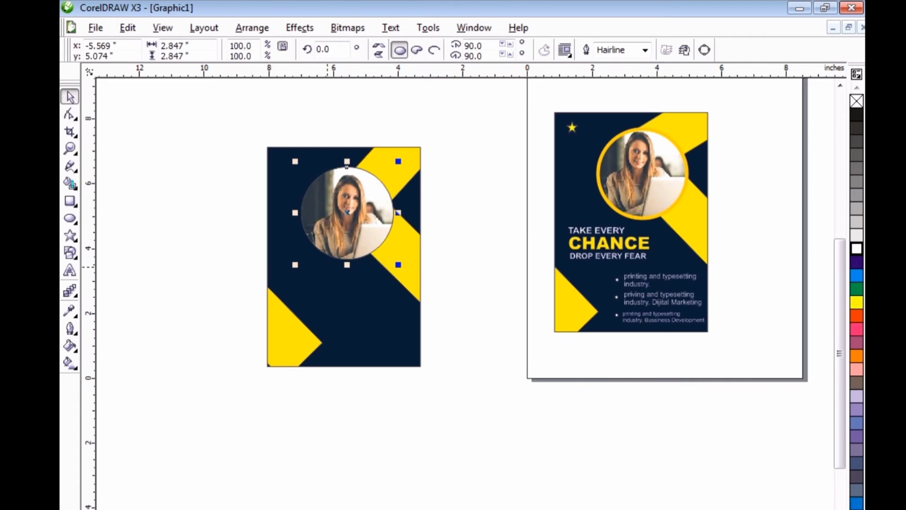
# Set the photo circle's outline width to 4 pt.
pyautogui.press('Escape')
pyautogui.click(307, 233)
pyautogui.press('F12')
pyautogui.click(374, 210)
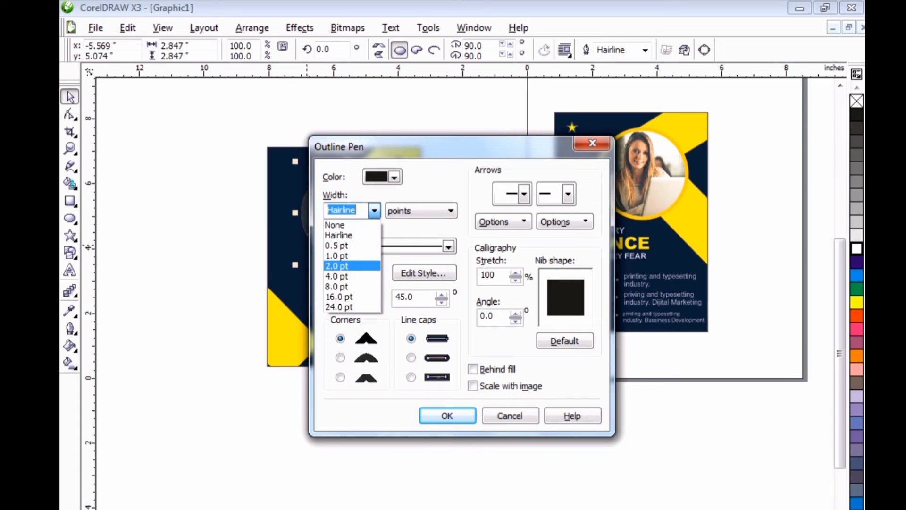
pyautogui.click(352, 276)
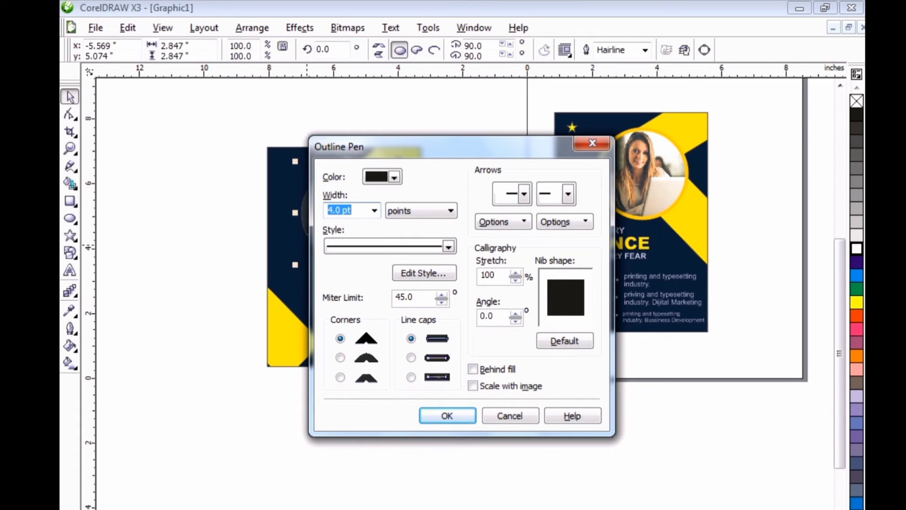
pyautogui.click(441, 418)
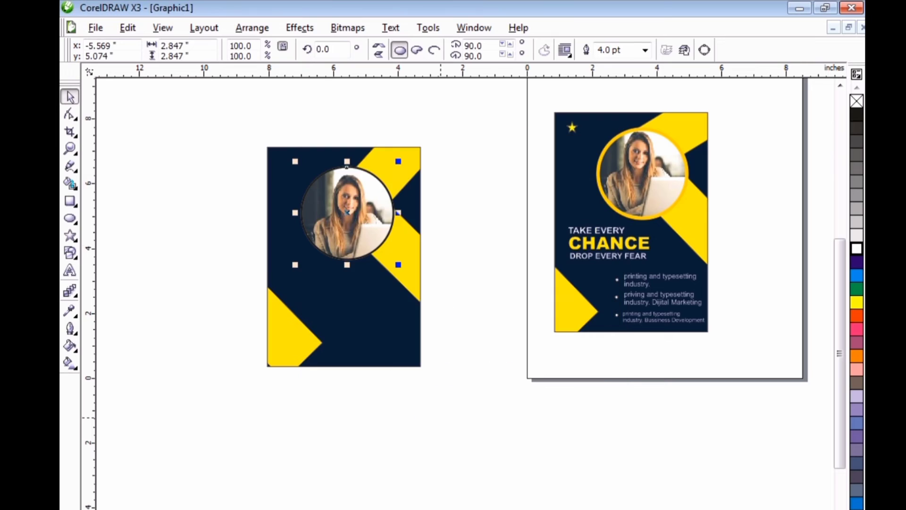
# Set the photo circle's outline width to 8 pt.
pyautogui.press('F12')
pyautogui.click(374, 210)
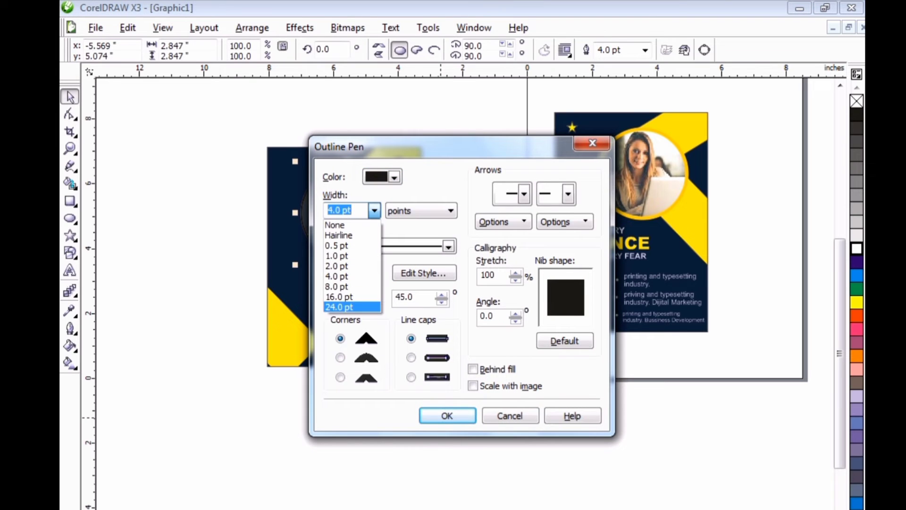
pyautogui.click(337, 287)
pyautogui.click(444, 416)
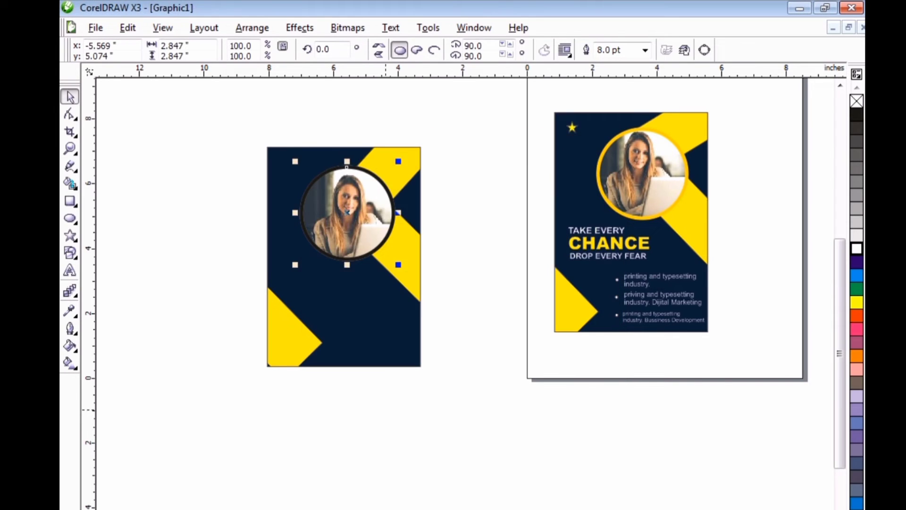
pyautogui.click(382, 402)
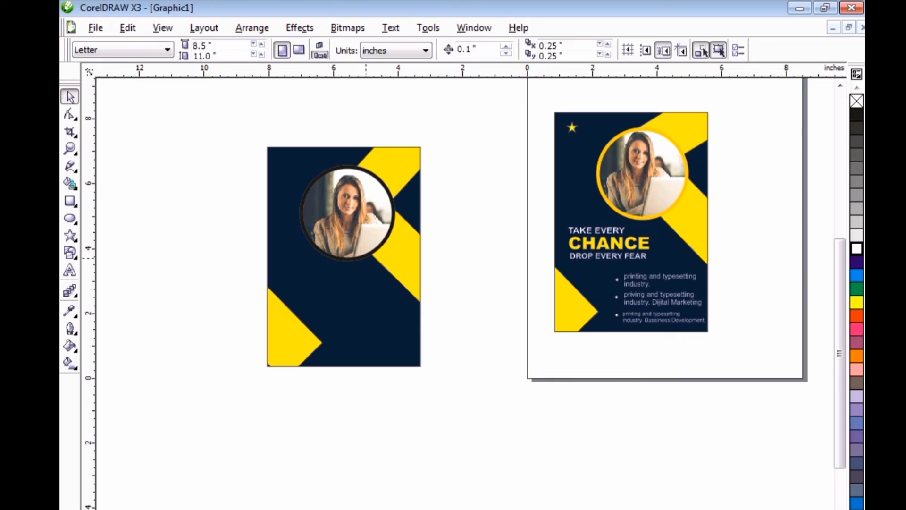
# Change the photo circle's outline colour to golden yellow.
pyautogui.click(373, 254)
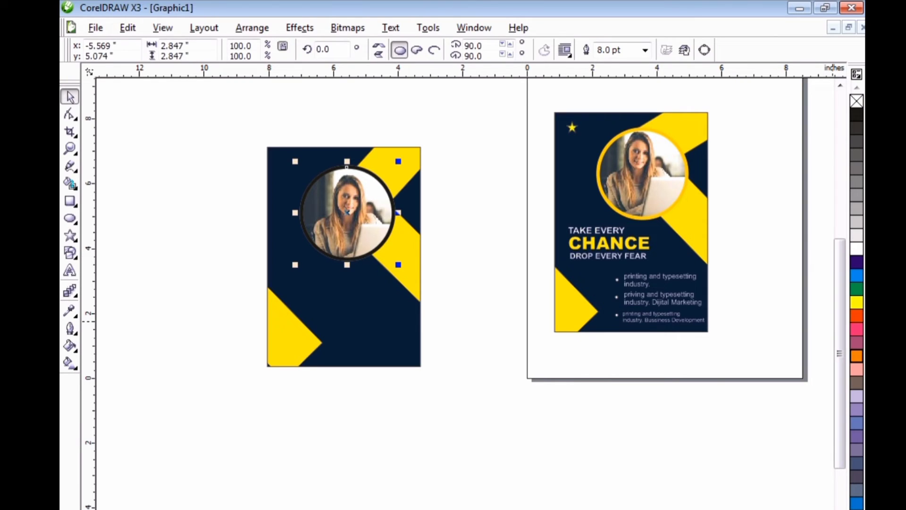
pyautogui.press('F12')
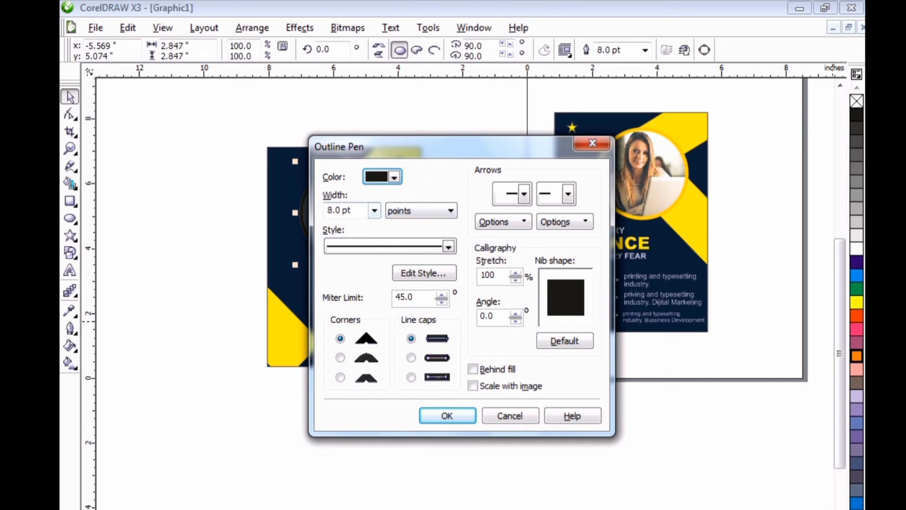
pyautogui.click(395, 178)
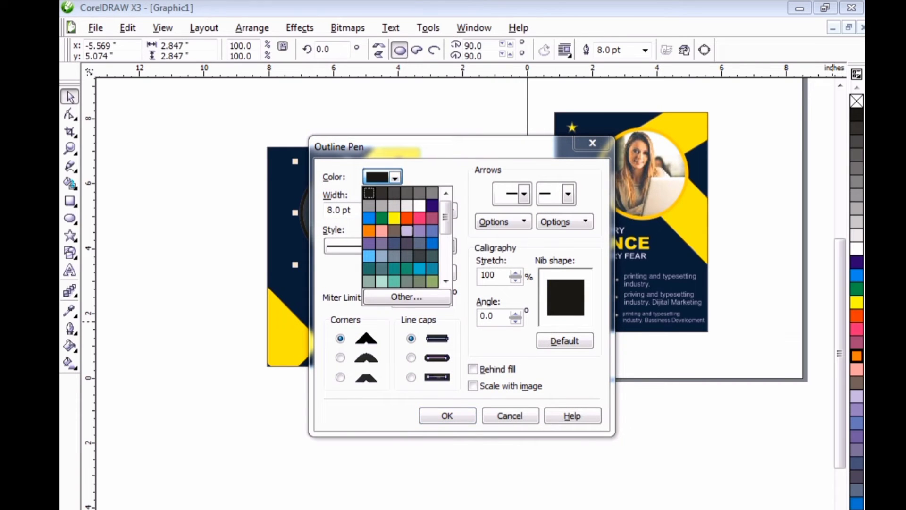
pyautogui.scroll(-4, 406, 236)
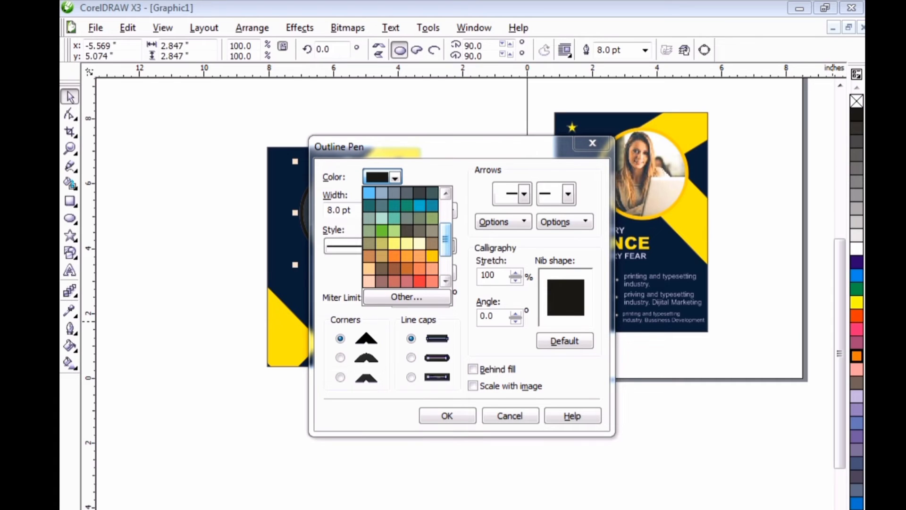
pyautogui.click(432, 256)
pyautogui.click(447, 415)
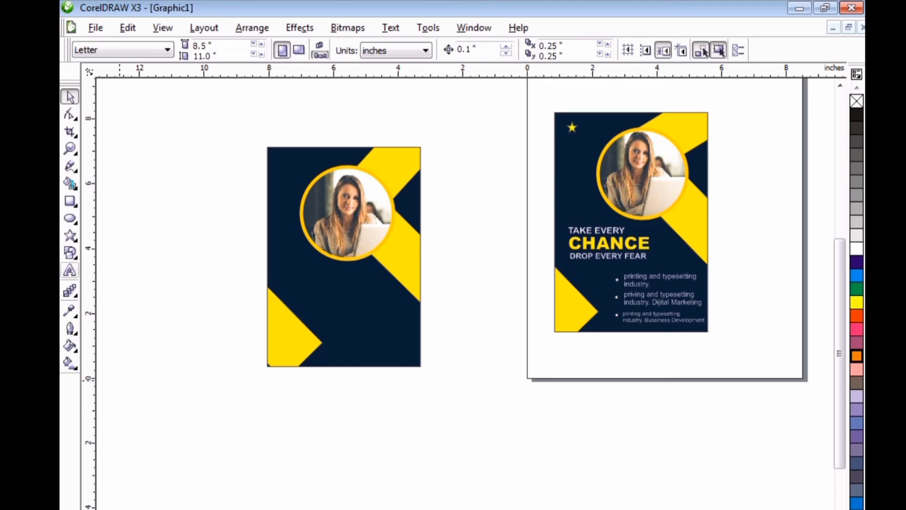
# Draw a small five-pointed star beside the background, fill it yellow and scale it to 50 percent, about 0.22 by 0.21 inches.
pyautogui.click(70, 235)
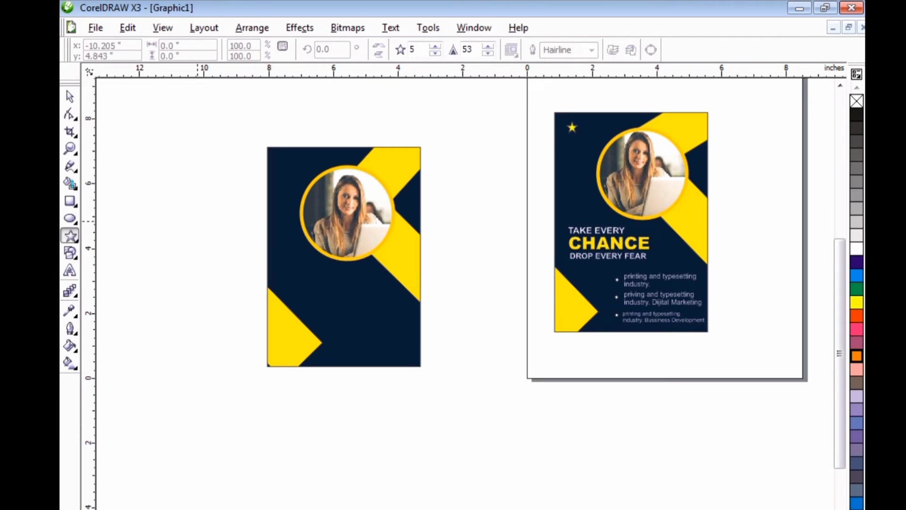
pyautogui.moveTo(198, 221)
pyautogui.mouseDown()
pyautogui.moveTo(212, 236)
pyautogui.moveTo(204, 228)
pyautogui.moveTo(210, 221)
pyautogui.mouseUp()
pyautogui.press('space')
pyautogui.click(203, 232)
pyautogui.click(204, 235)
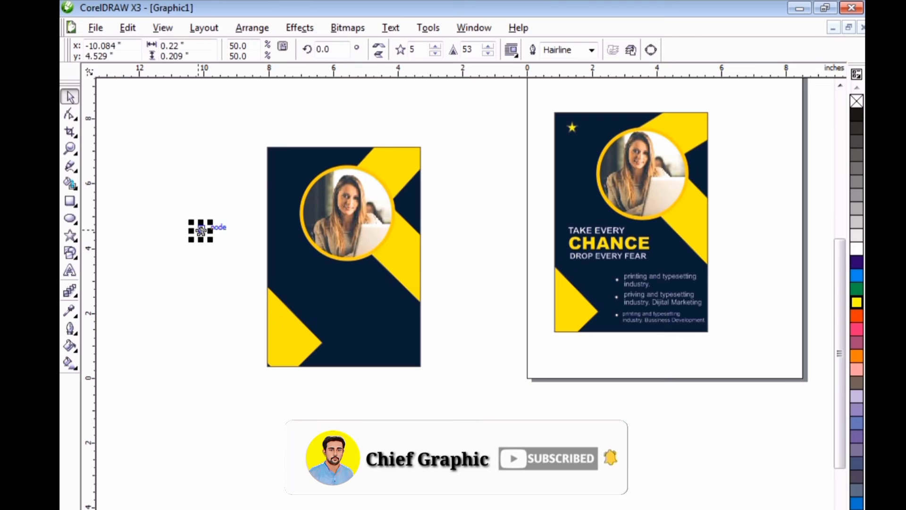
# Place the yellow star in the navy background's upper-left corner and enlarge it to about 57 percent.
pyautogui.moveTo(200, 230); pyautogui.dragTo(282, 158)
pyautogui.click(215, 190)
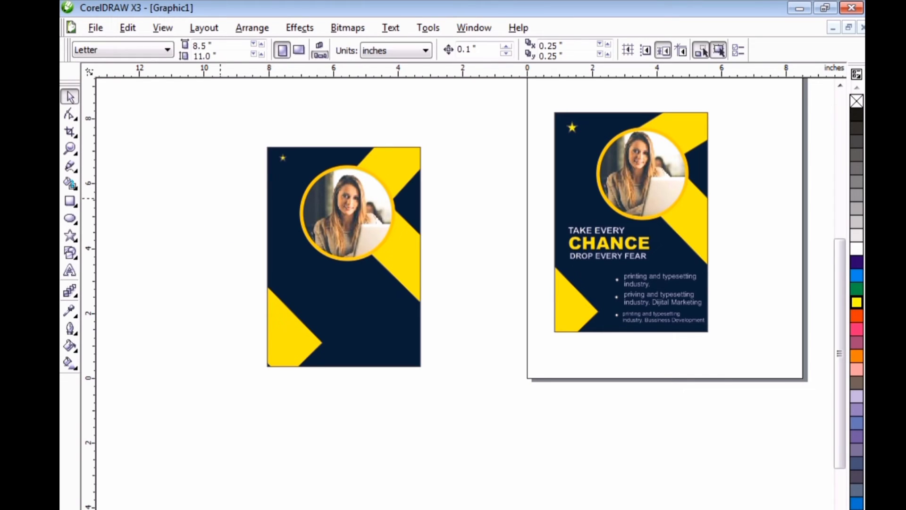
pyautogui.scroll(2, 220, 198)
pyautogui.click(494, 291)
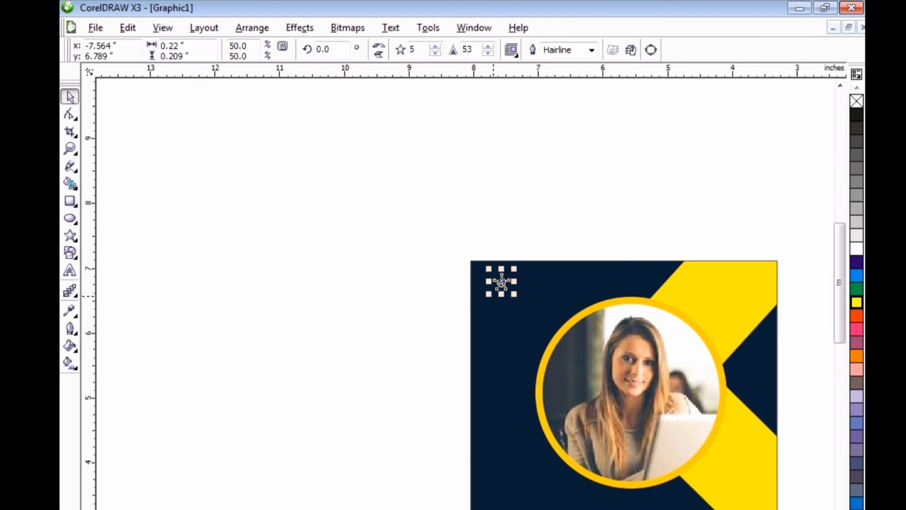
pyautogui.moveTo(489, 294); pyautogui.dragTo(483, 297)
pyautogui.click(451, 297)
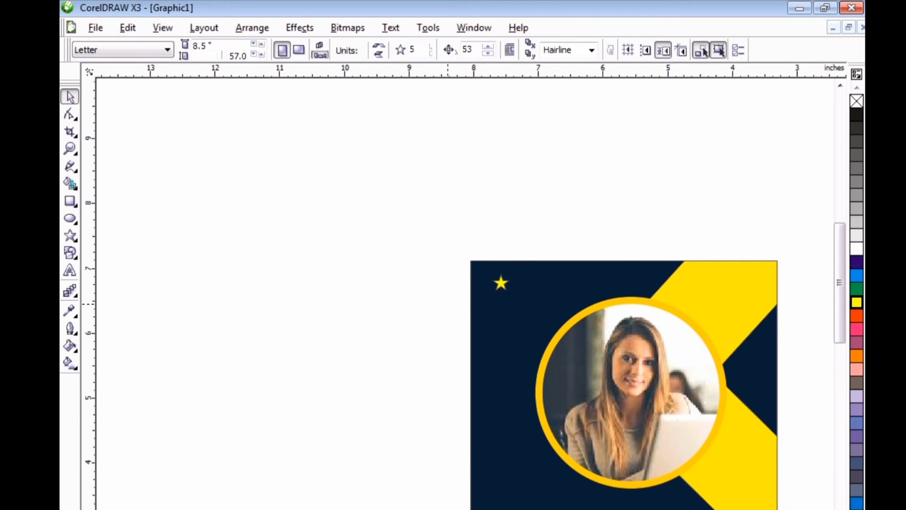
# Start an artistic text in the blank area beside the unfinished poster, with "TAKE EVERY" as its first line.
pyautogui.scroll(-1, 630, 359)
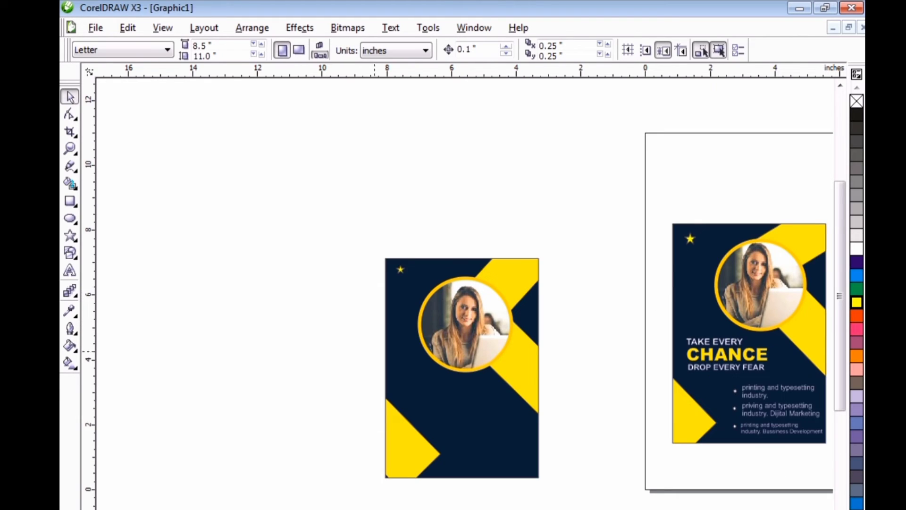
pyautogui.click(69, 271)
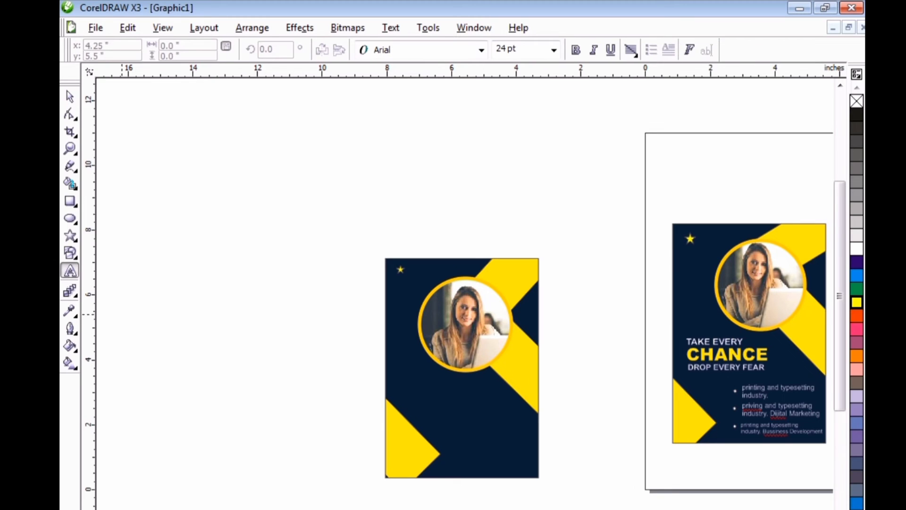
pyautogui.click(225, 304)
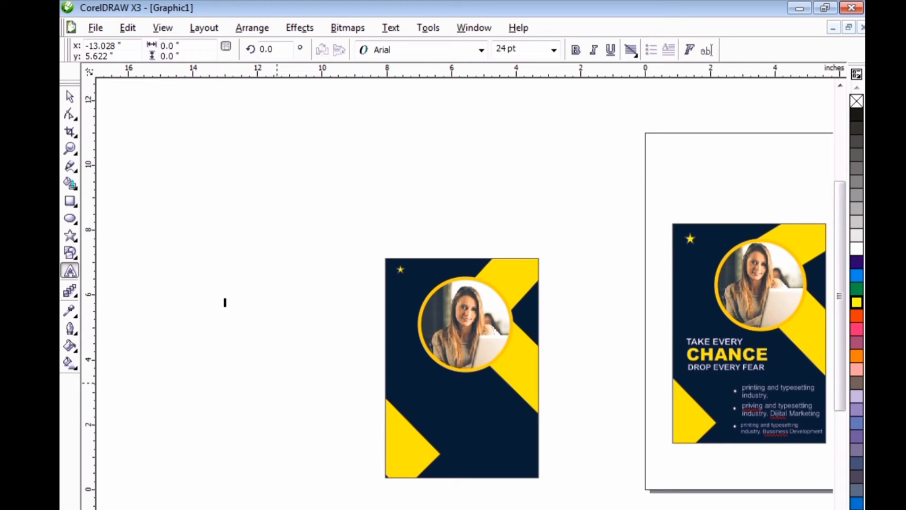
pyautogui.write('take')
pyautogui.press('BackSpace')
pyautogui.press('BackSpace')
pyautogui.press('BackSpace')
pyautogui.press('BackSpace')
pyautogui.press('BackSpace')
pyautogui.write('TAKE EVERY')
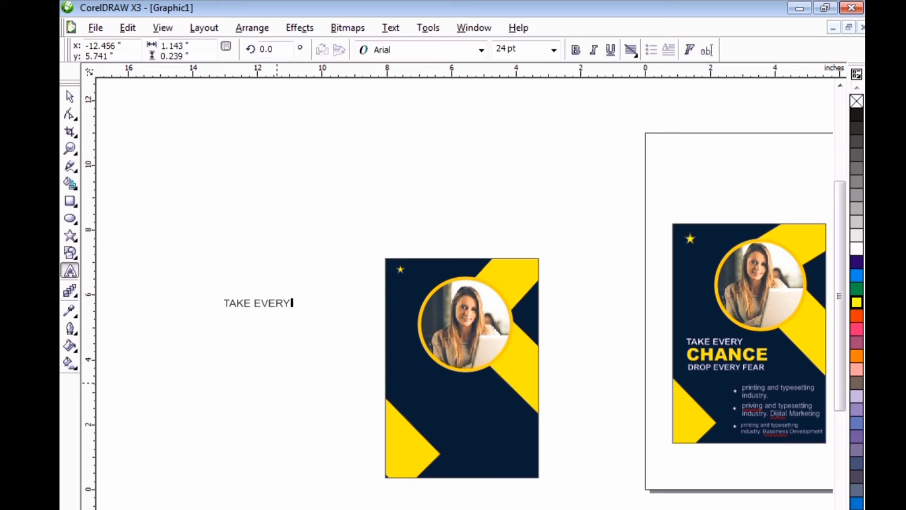
# Add "CHANCE" and "DROP EVERY FEAR" as the second and third lines of the headline text.
pyautogui.press('Return')
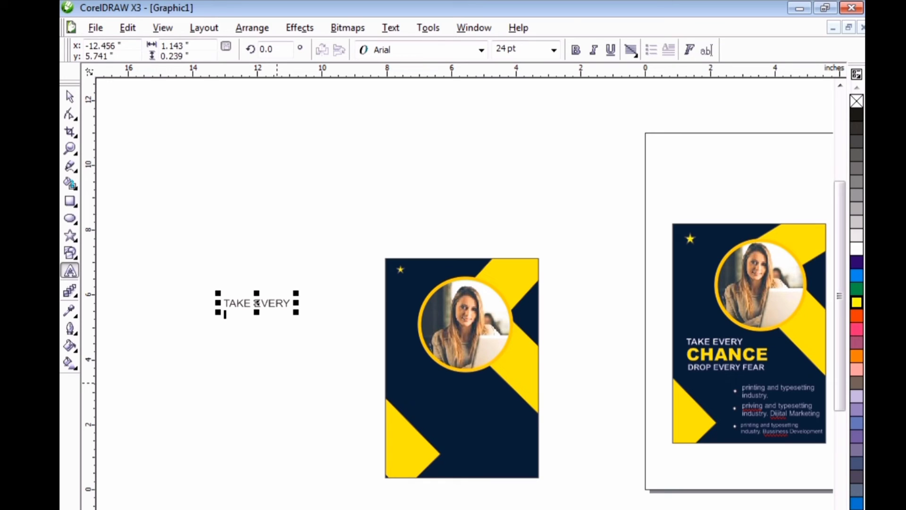
pyautogui.write('CHA')
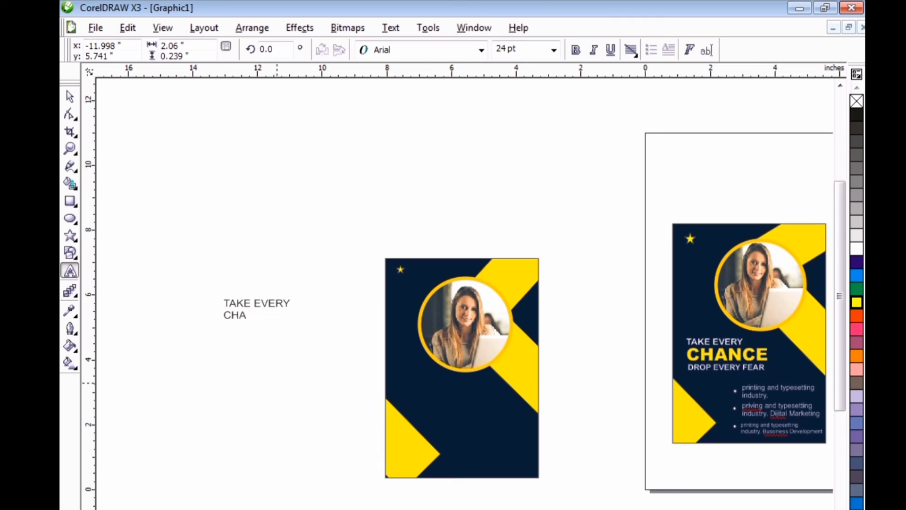
pyautogui.write('NCE ')
pyautogui.write('DROP ')
pyautogui.write('EVER')
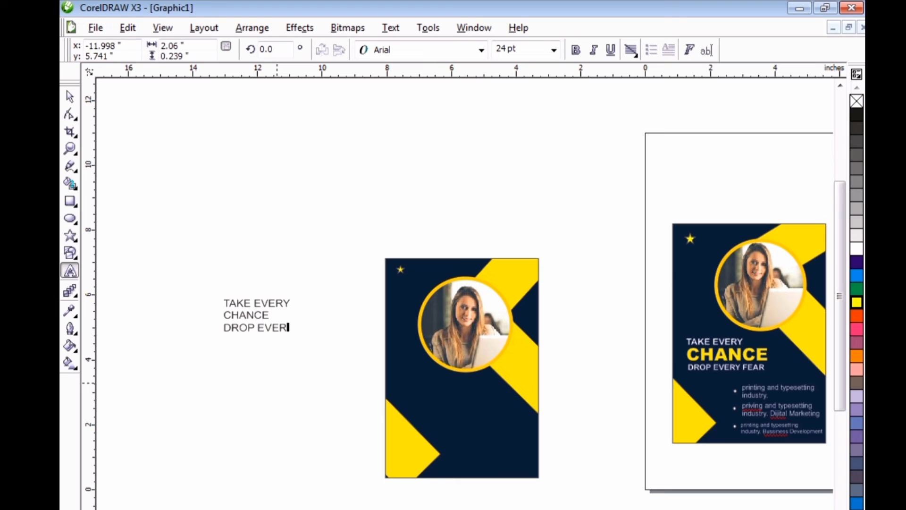
pyautogui.write('Y FEAR')
pyautogui.hotkey('ctrl', 'space')
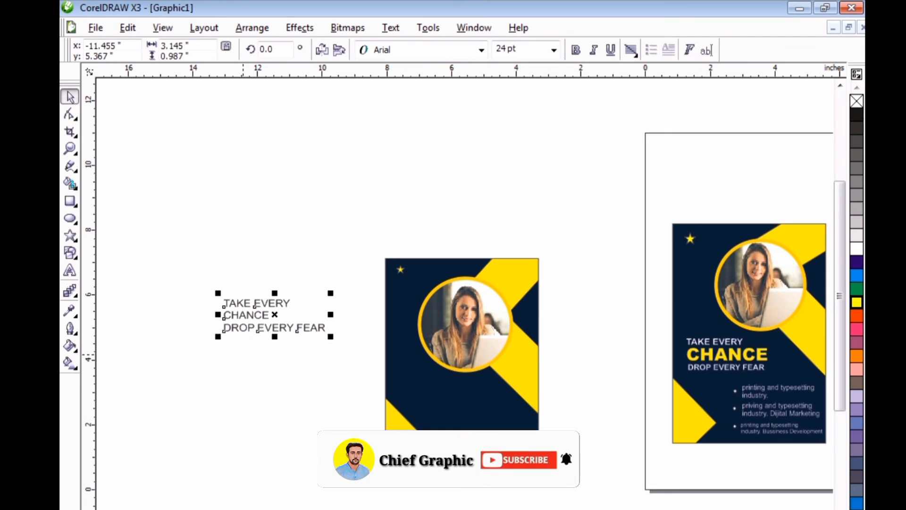
pyautogui.press('Escape')
# Break the three-line headline text apart into separate single-line text objects.
pyautogui.click(250, 325)
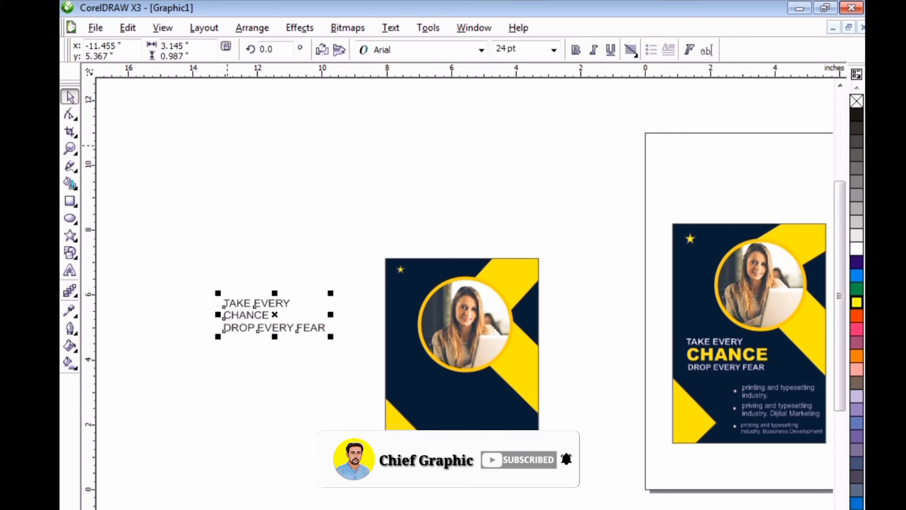
pyautogui.rightClick(247, 326)
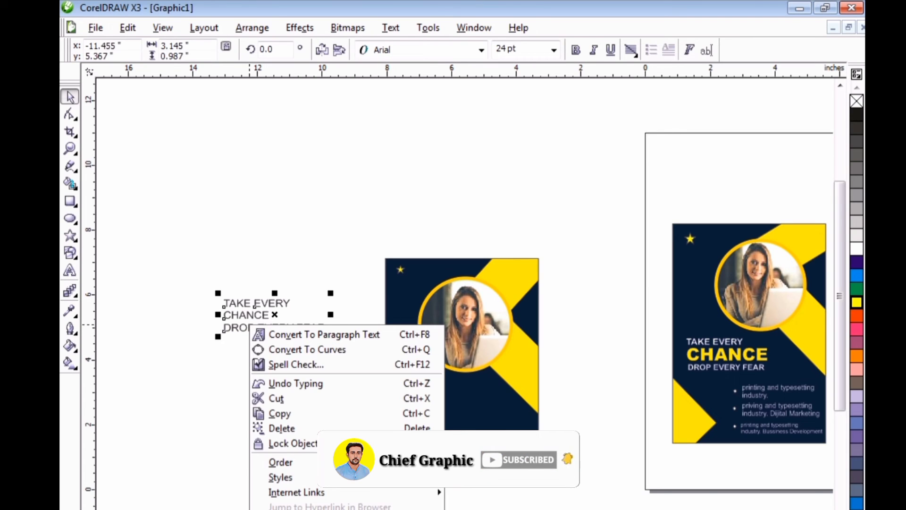
pyautogui.press('Escape')
pyautogui.click(300, 27)
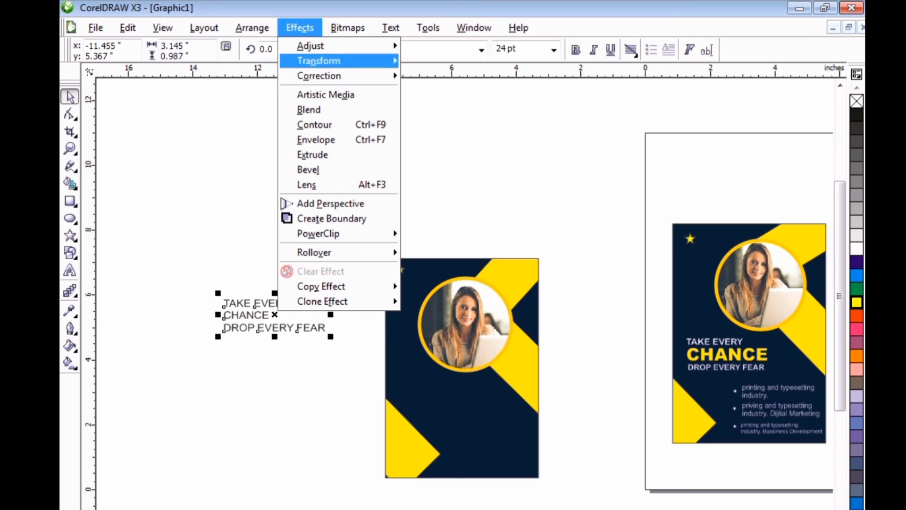
pyautogui.click(252, 27)
pyautogui.click(342, 178)
pyautogui.click(203, 286)
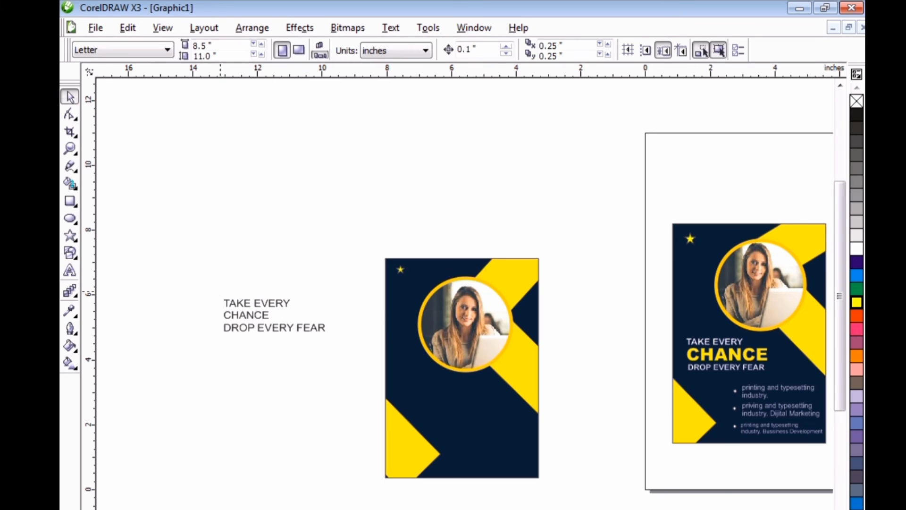
# Enlarge the "CHANCE" line to about 37 pt and set its font to Arial Black.
pyautogui.click(241, 303)
pyautogui.click(250, 310)
pyautogui.click(251, 315)
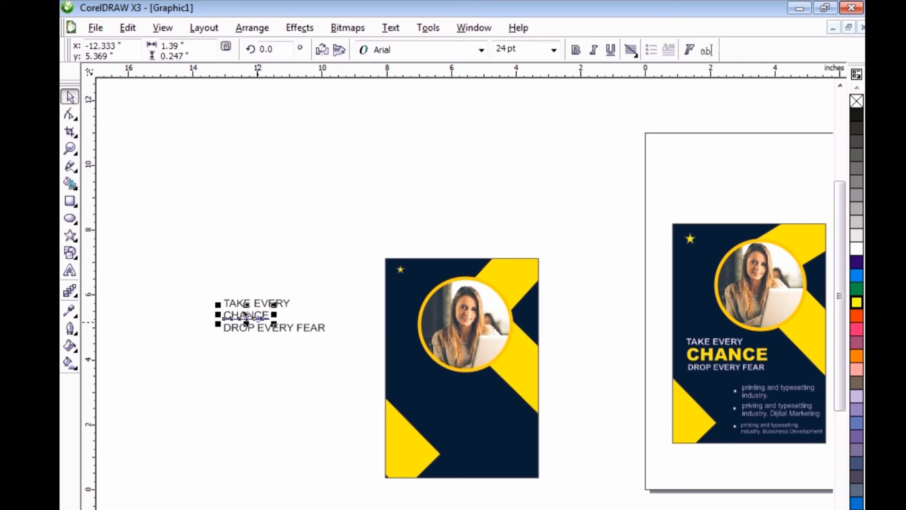
pyautogui.moveTo(274, 324); pyautogui.dragTo(301, 330)
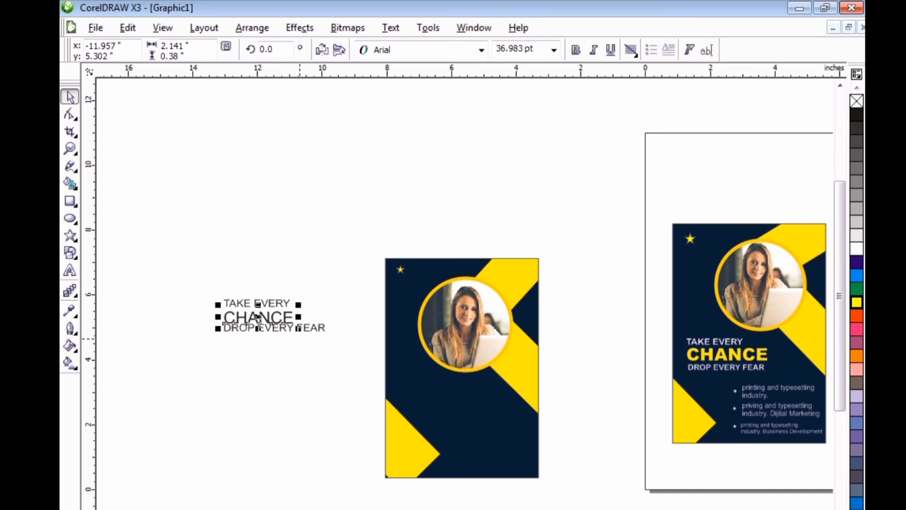
pyautogui.click(255, 302)
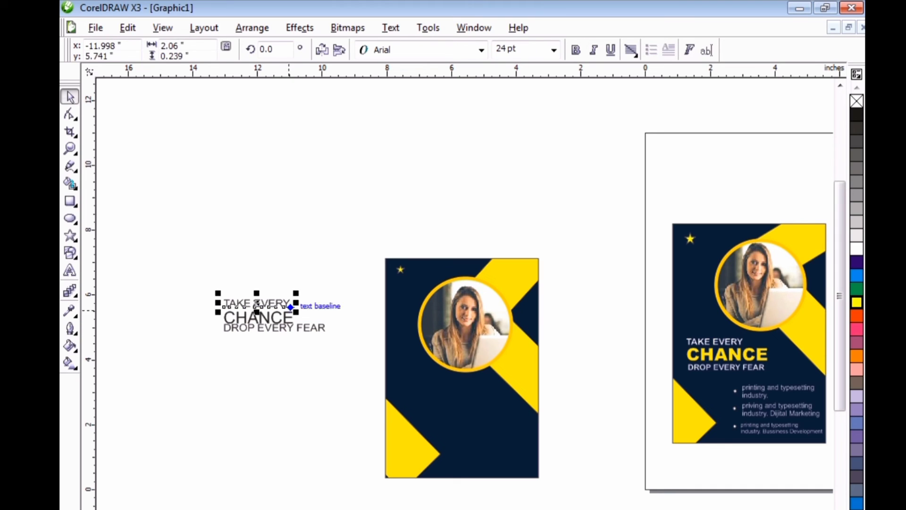
pyautogui.click(257, 317)
pyautogui.click(482, 49)
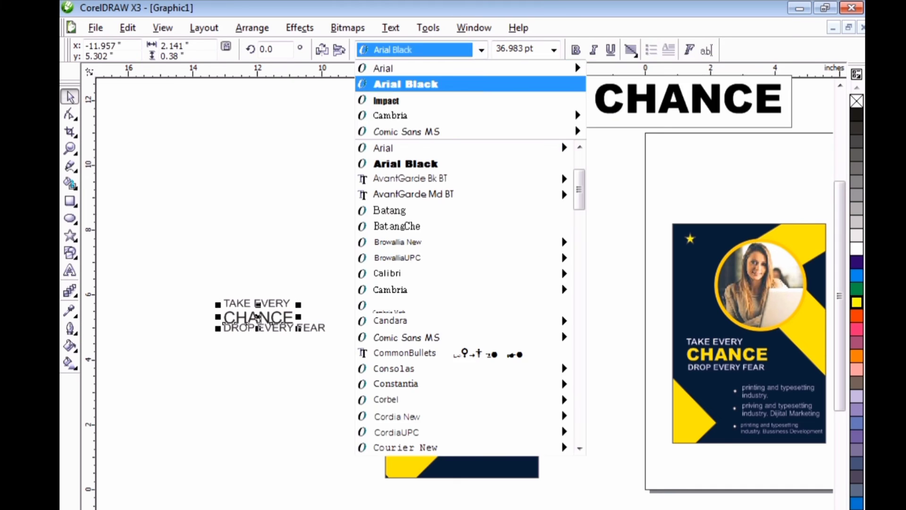
pyautogui.click(421, 83)
pyautogui.press('Escape')
# Make the "TAKE EVERY" and "DROP EVERY FEAR" lines bold.
pyautogui.click(256, 301)
pyautogui.click(575, 49)
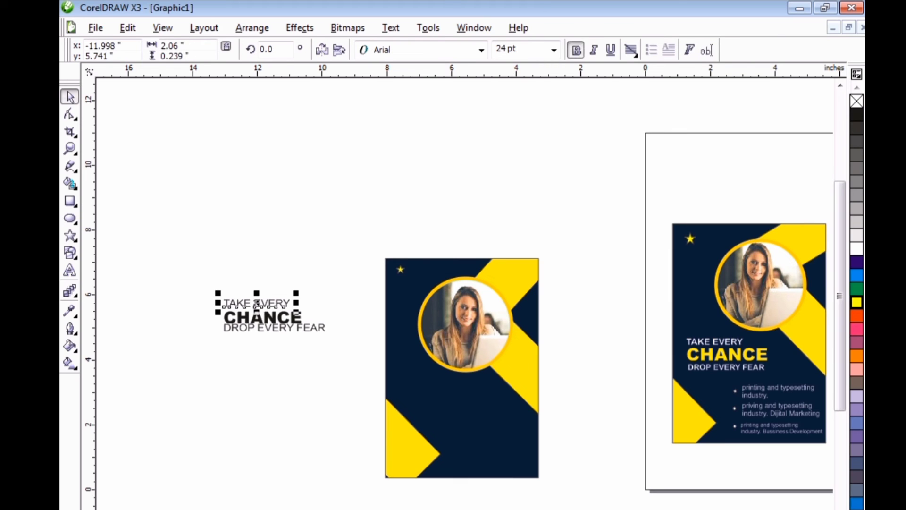
pyautogui.press('Escape')
pyautogui.click(303, 327)
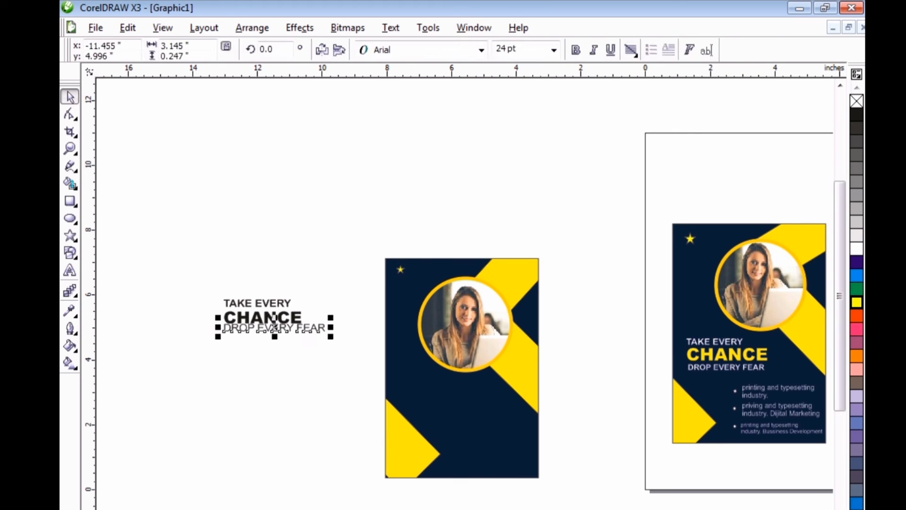
pyautogui.click(576, 49)
# Move the "DROP EVERY FEAR" line slightly down so it clears the "CHANCE" line, keeping its 24 pt size.
pyautogui.moveTo(275, 336); pyautogui.dragTo(275, 343)
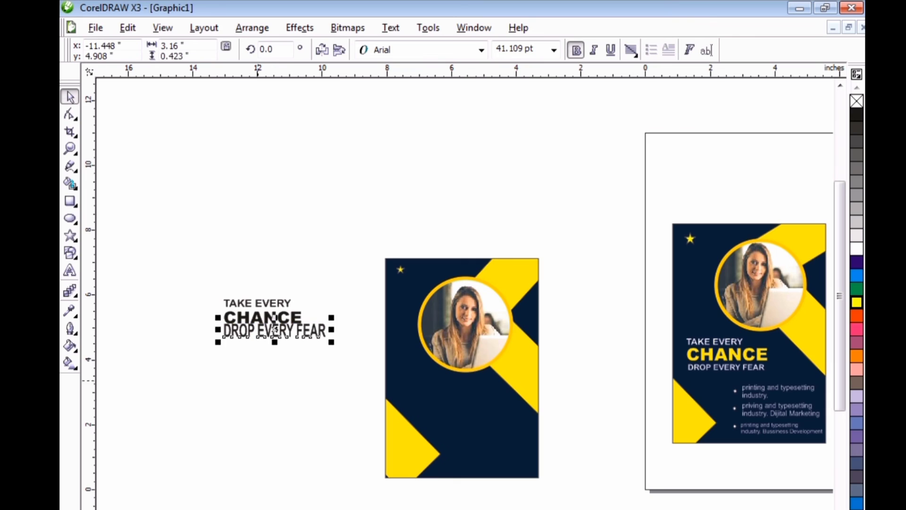
pyautogui.hotkey('ctrl', 'z')
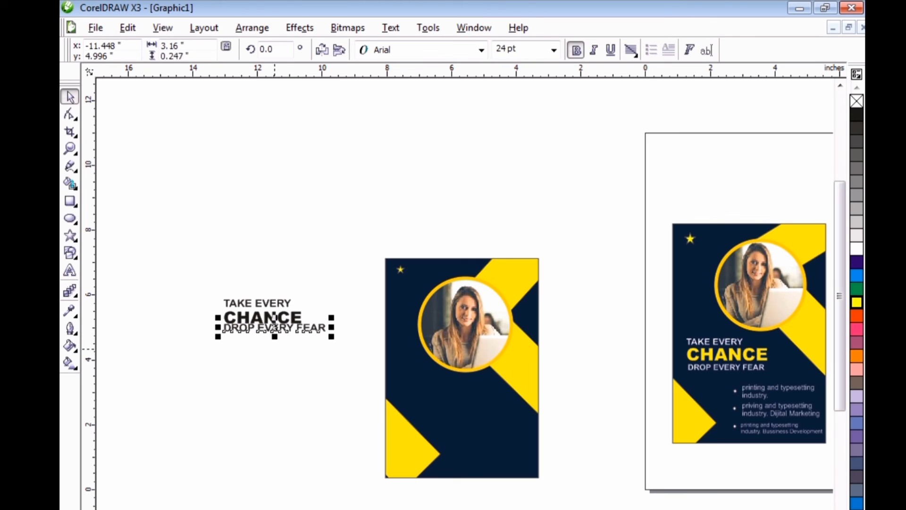
pyautogui.moveTo(273, 330); pyautogui.dragTo(273, 334)
pyautogui.press('Escape')
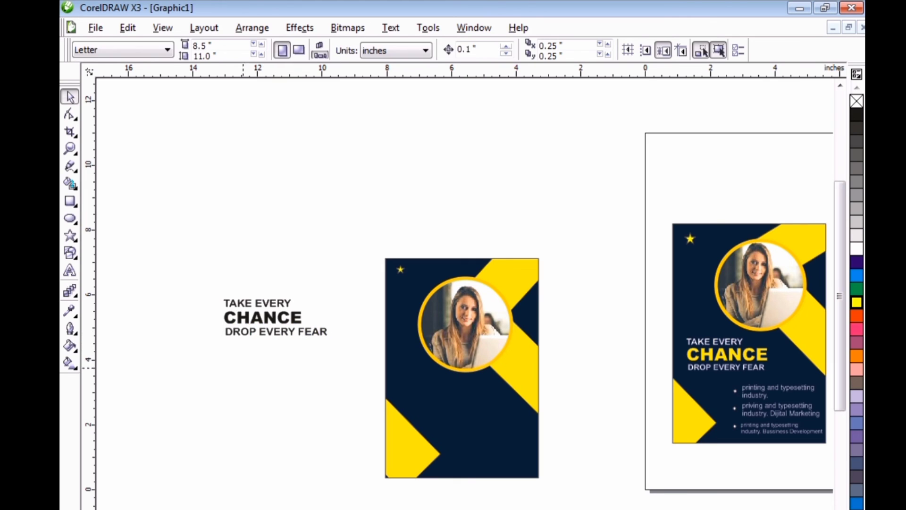
# Move the three headline lines together onto the navy background, just below the circular photo.
pyautogui.moveTo(199, 289); pyautogui.dragTo(370, 361)
pyautogui.moveTo(276, 317); pyautogui.dragTo(448, 394)
pyautogui.press('Escape')
# Fill the "TAKE EVERY" and "DROP EVERY FEAR" lines white and the "CHANCE" line yellow.
pyautogui.click(429, 379)
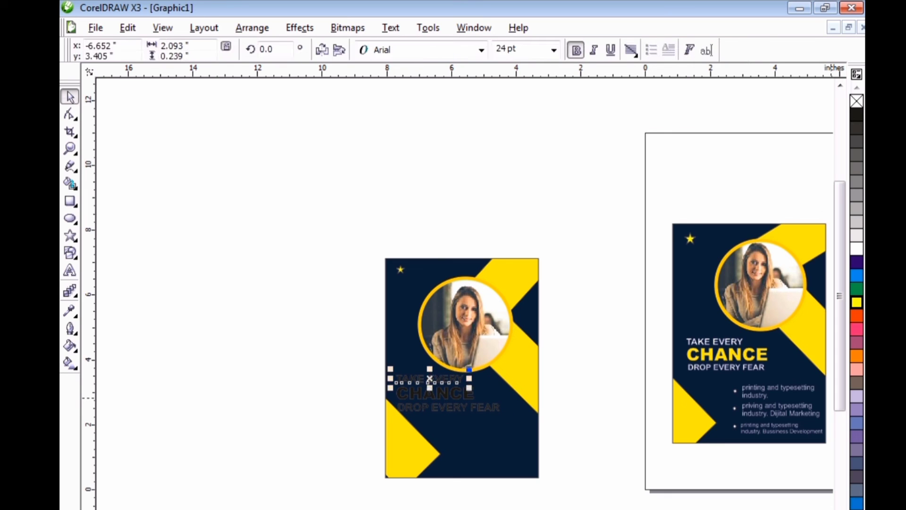
pyautogui.click(856, 248)
pyautogui.click(449, 406)
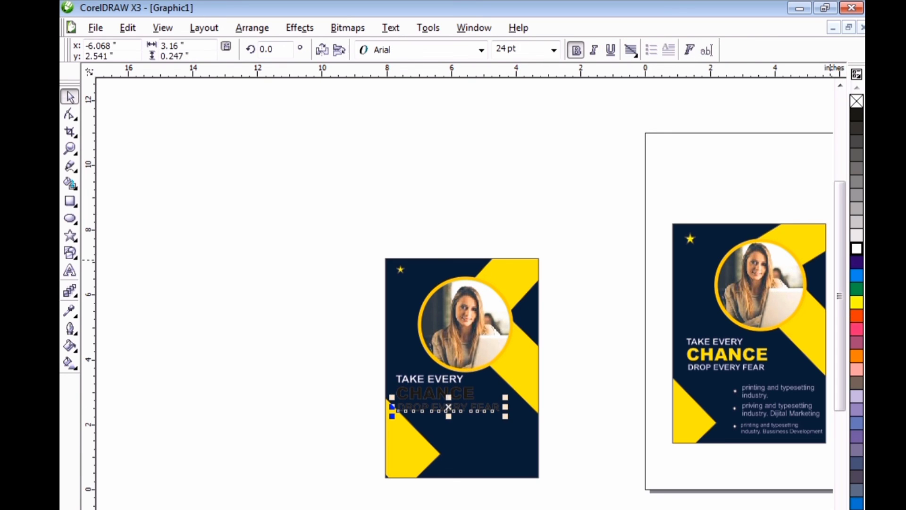
pyautogui.click(857, 249)
pyautogui.click(448, 406)
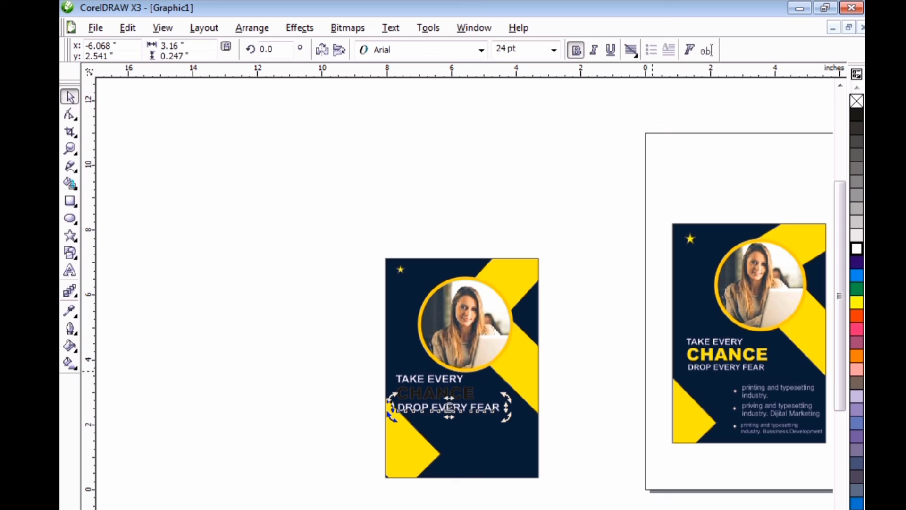
pyautogui.click(391, 404)
pyautogui.click(856, 302)
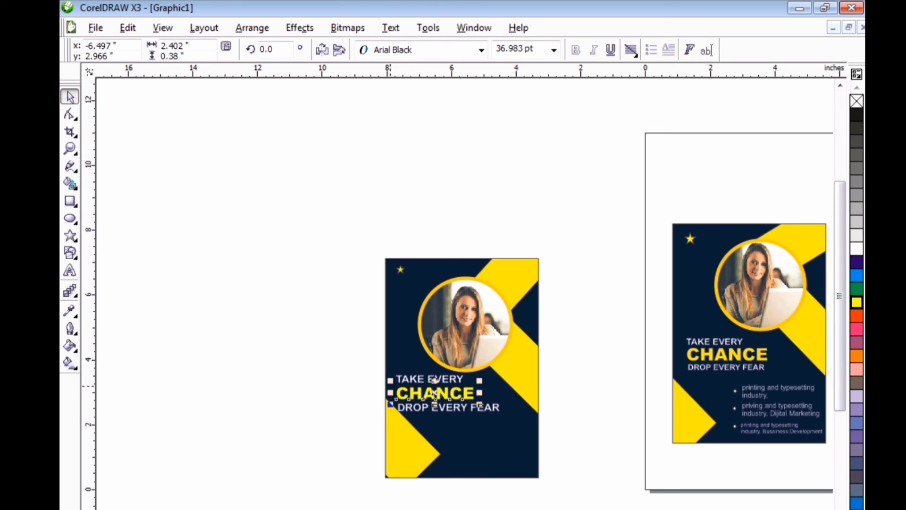
# Scale the three headline lines down together to about 2.52 by 0.87 inches and place them near the poster's left edge below the photo.
pyautogui.moveTo(365, 360); pyautogui.dragTo(522, 426)
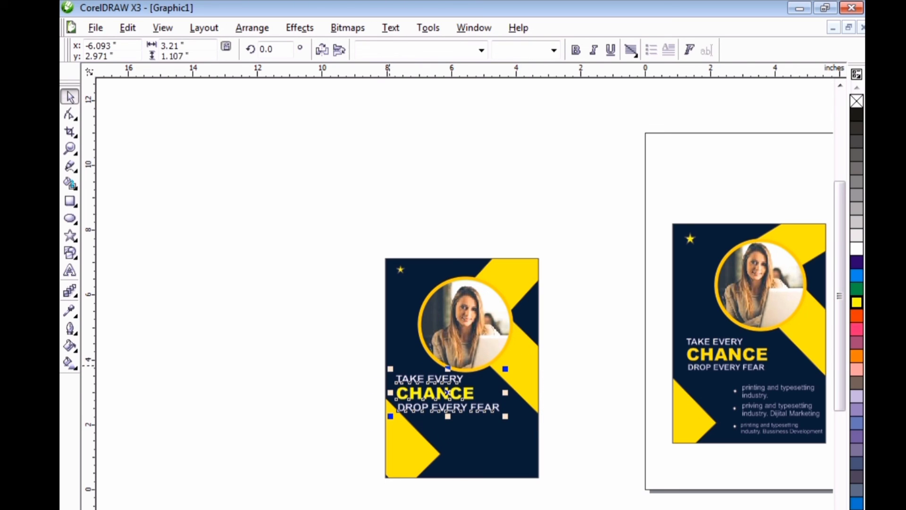
pyautogui.moveTo(390, 369); pyautogui.dragTo(413, 377)
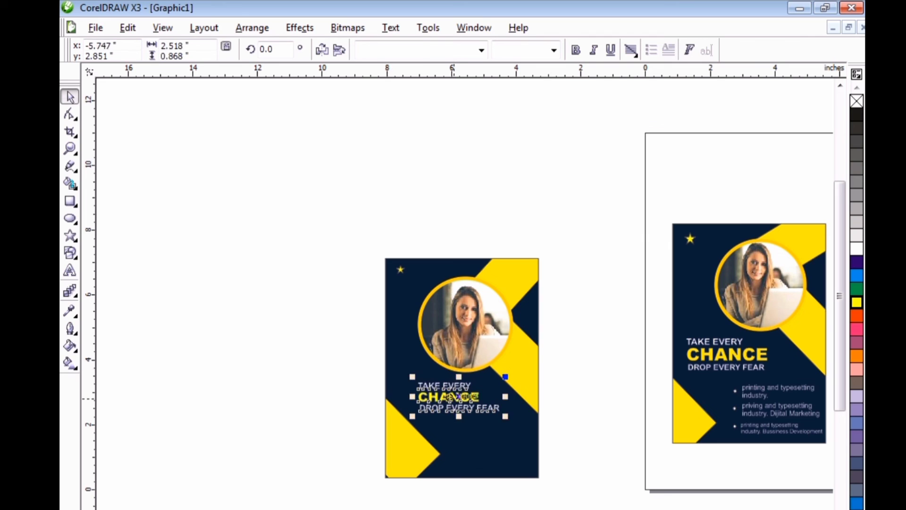
pyautogui.moveTo(457, 401); pyautogui.dragTo(438, 388)
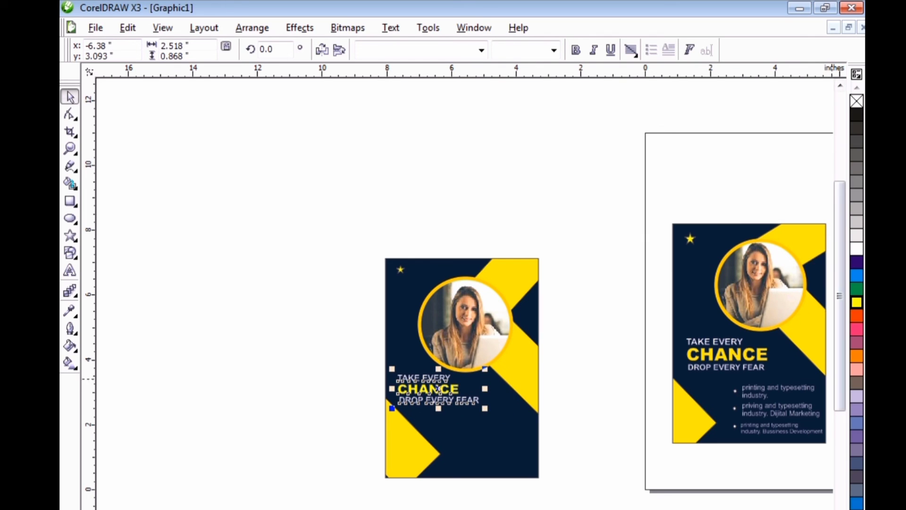
# Copy the three bulleted text lines from the reference poster and place them in the new poster's lower-right area.
pyautogui.scroll(-1, 799, 429)
pyautogui.click(498, 270)
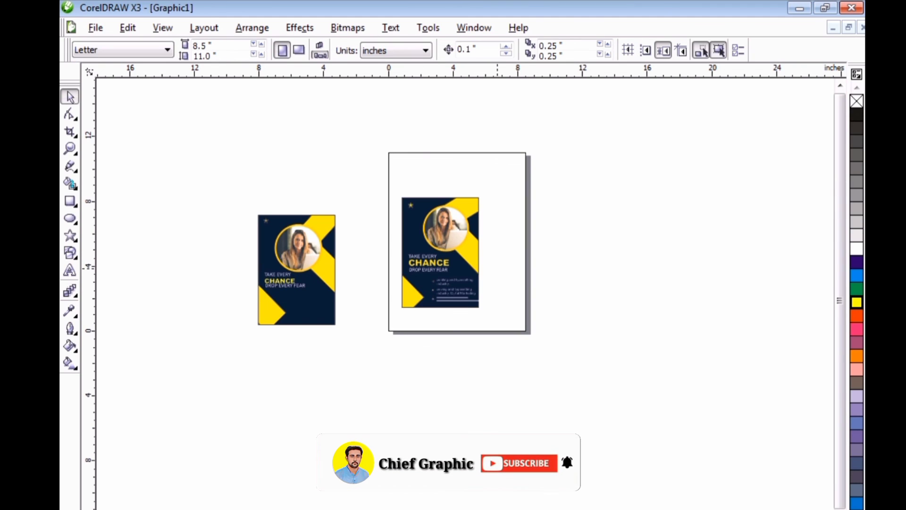
pyautogui.moveTo(497, 268); pyautogui.dragTo(376, 314)
pyautogui.click(380, 313)
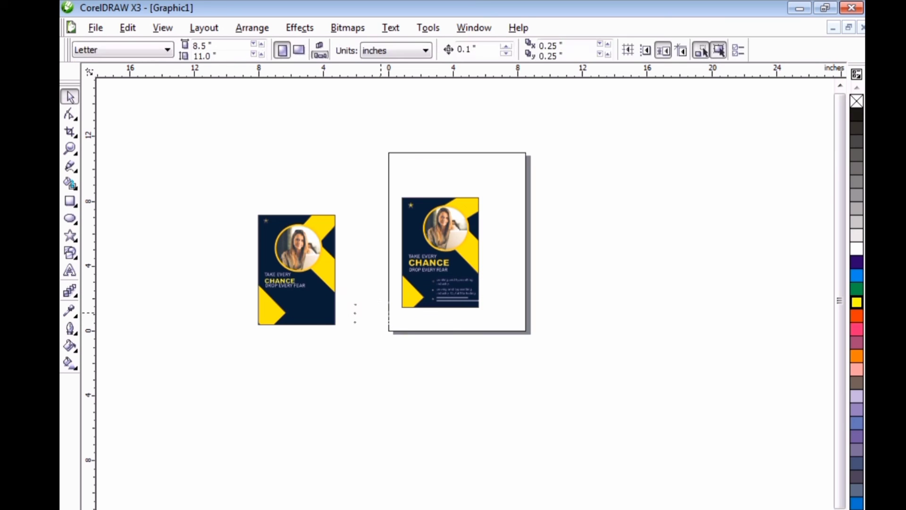
pyautogui.moveTo(342, 287); pyautogui.dragTo(406, 339)
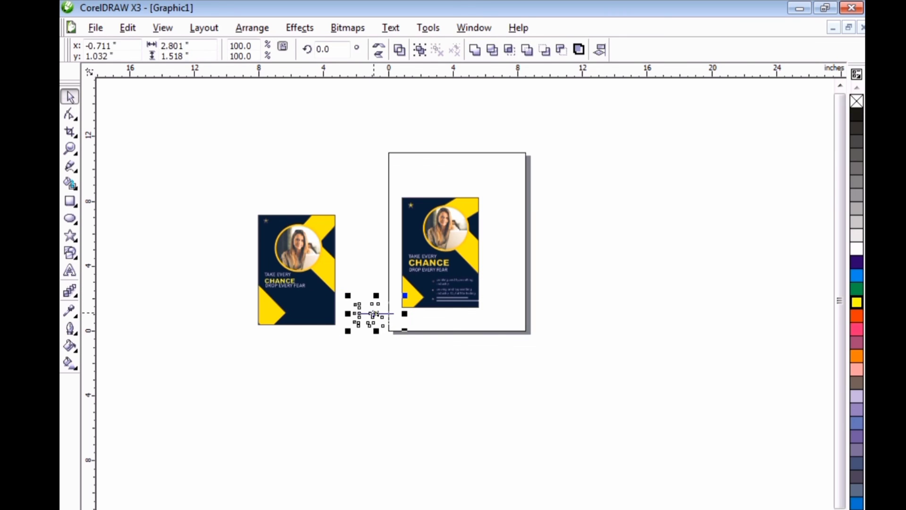
pyautogui.moveTo(363, 313); pyautogui.dragTo(309, 311)
pyautogui.click(296, 362)
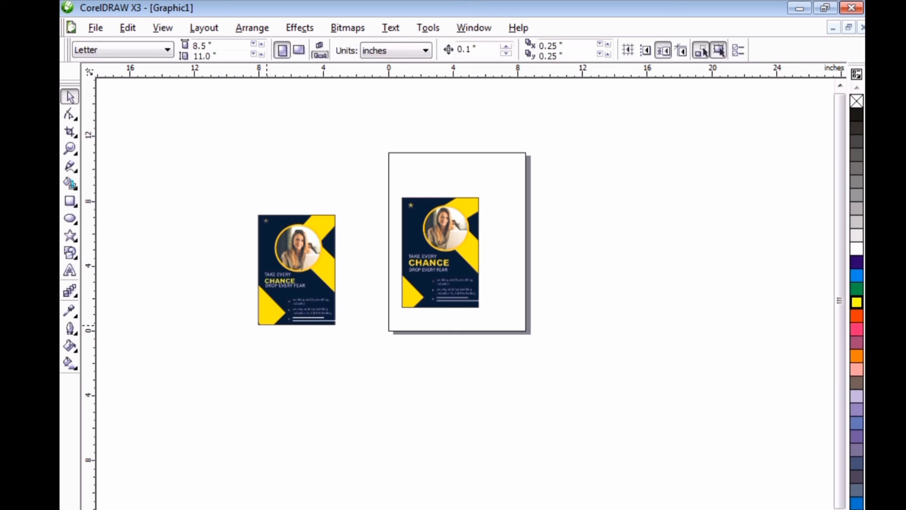
# Move the whole reference poster next to the recreated poster for a side-by-side comparison.
pyautogui.moveTo(494, 194); pyautogui.dragTo(378, 326)
pyautogui.moveTo(441, 253); pyautogui.dragTo(378, 268)
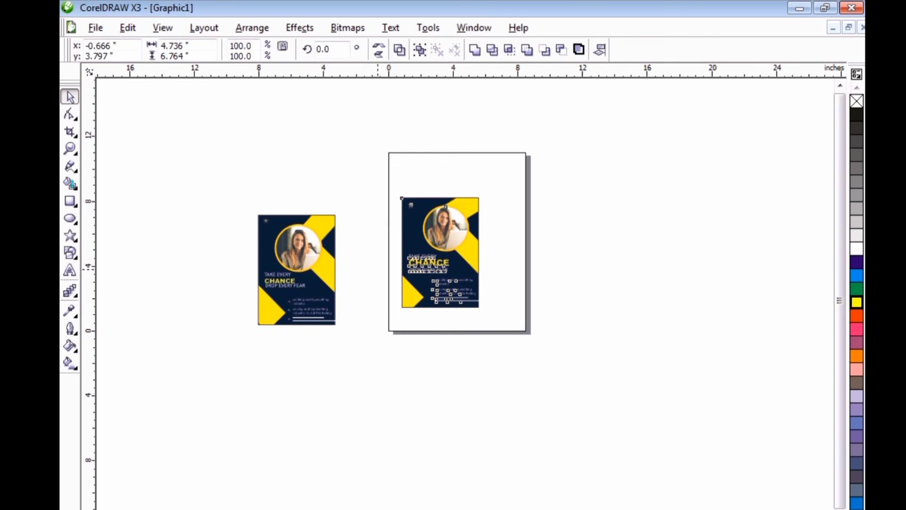
pyautogui.moveTo(447, 194); pyautogui.dragTo(248, 336)
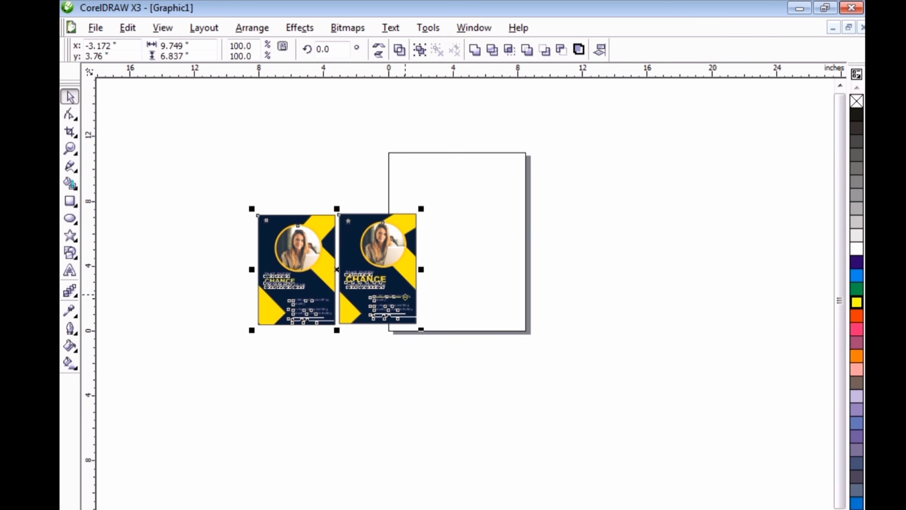
pyautogui.scroll(1, 405, 294)
pyautogui.click(300, 433)
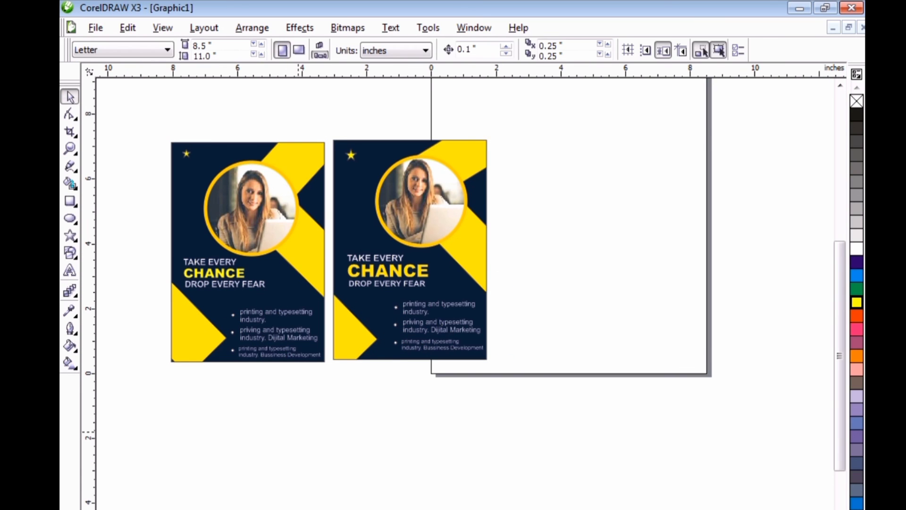